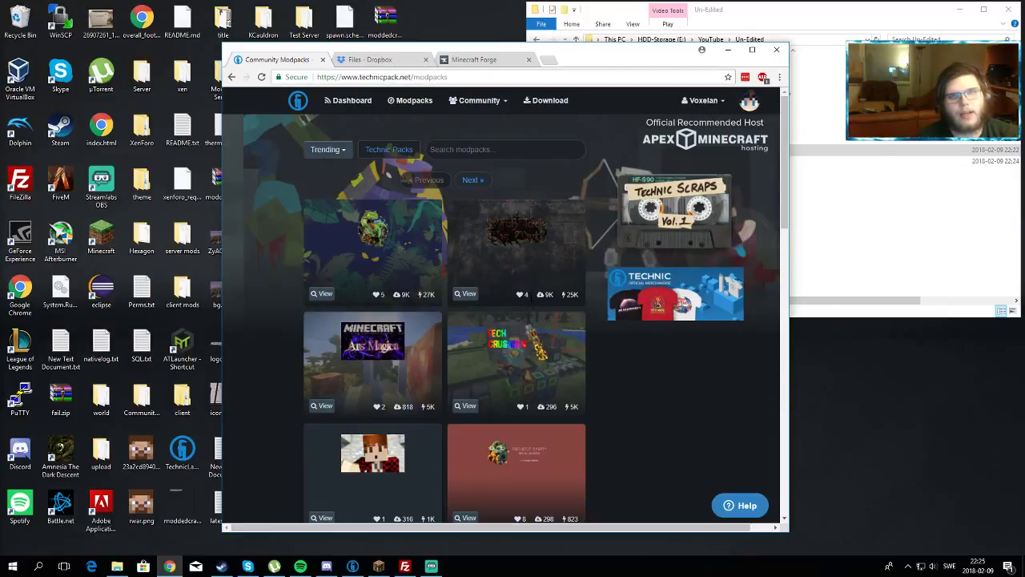
Close the Un-Edited folder window and reposition the browser window on the desktop
{"action": "key", "text": "alt+Tab"}
{"action": "key", "text": "ctrl+w"}
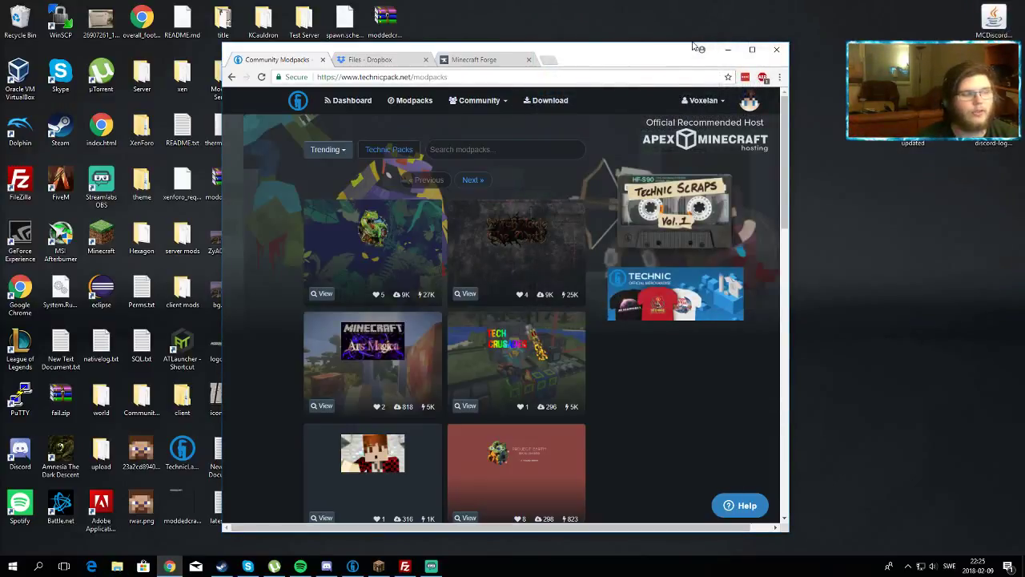
{"action": "left_click_drag", "start_coordinate": [657, 45], "coordinate": [604, 30]}
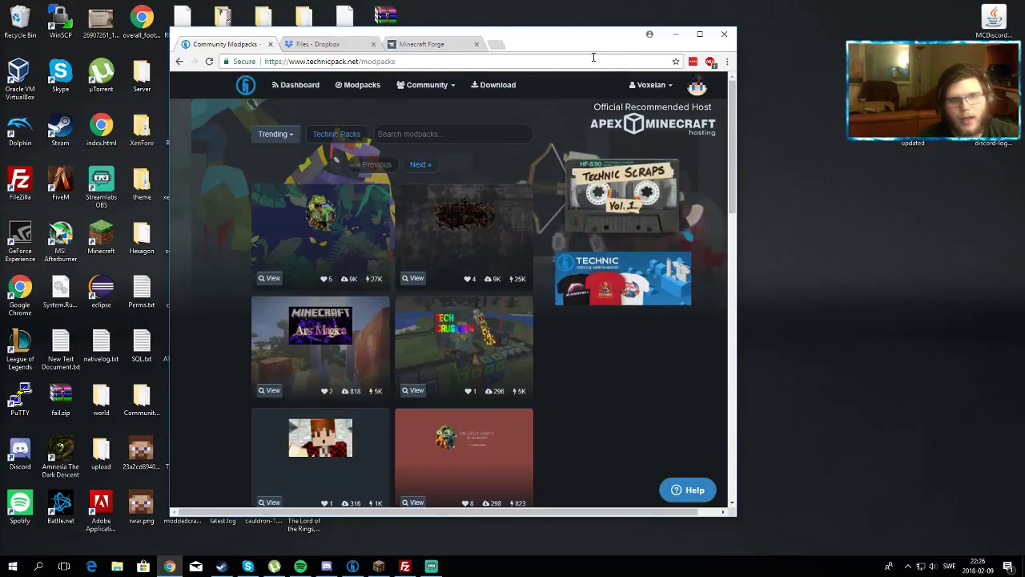
{"action": "left_click_drag", "start_coordinate": [556, 52], "coordinate": [648, 62]}
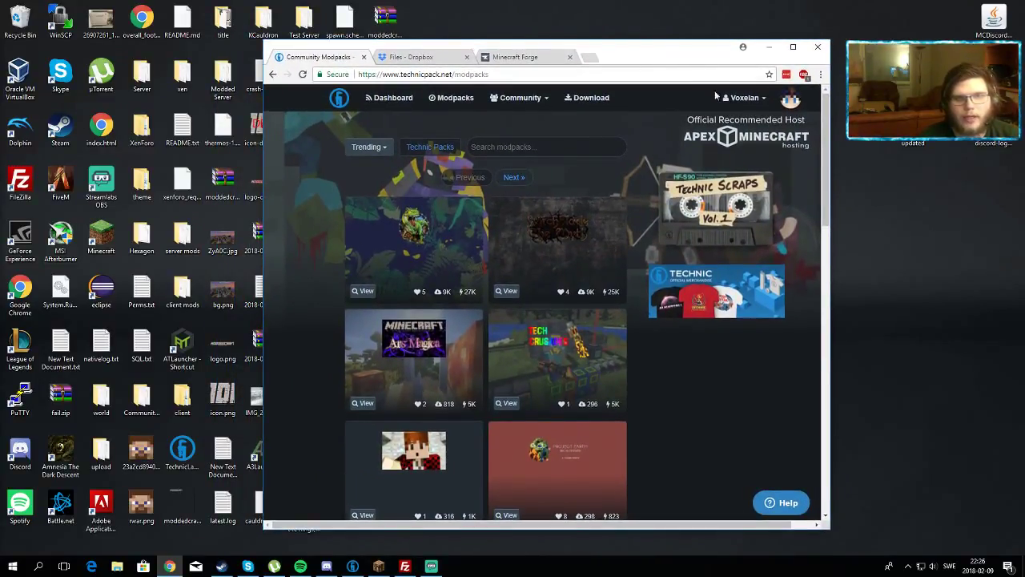
Open the form for creating a modpack and name it "YouTube Voxelan Test Pack"
{"action": "left_click", "coordinate": [765, 103]}
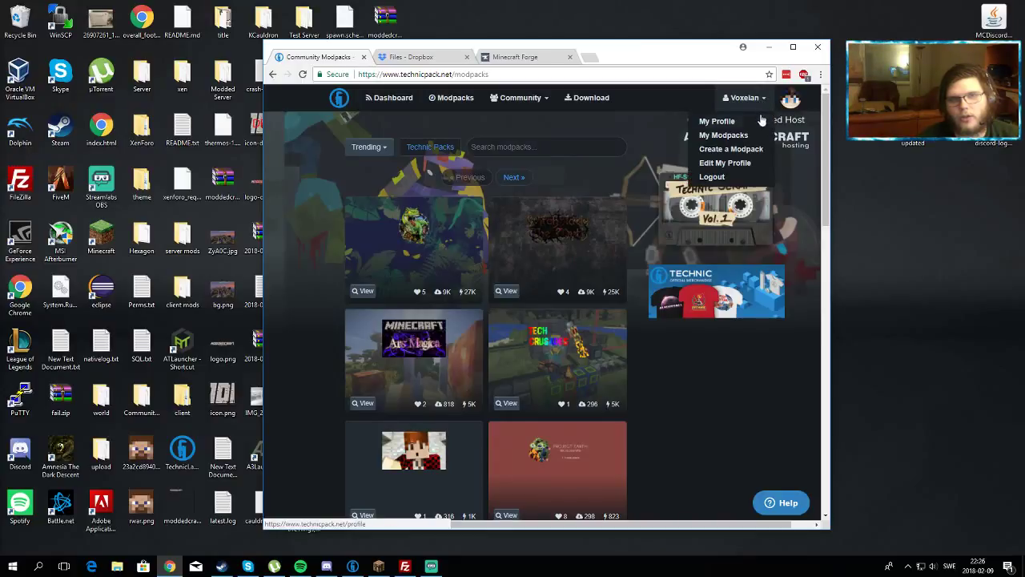
{"action": "left_click", "coordinate": [732, 151]}
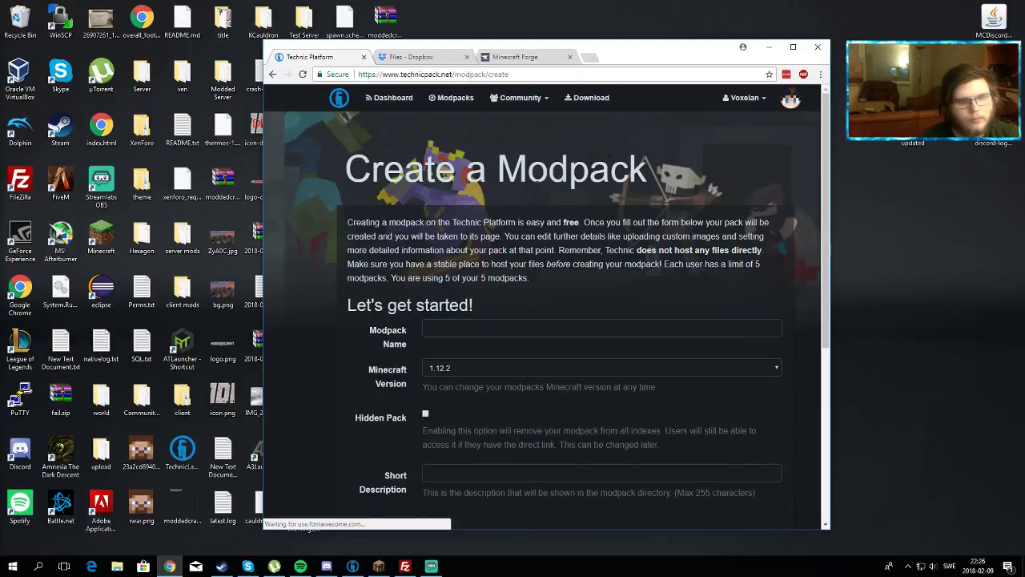
{"action": "scroll", "coordinate": [436, 272], "scroll_direction": "down", "scroll_amount": 2}
{"action": "left_click", "coordinate": [455, 225]}
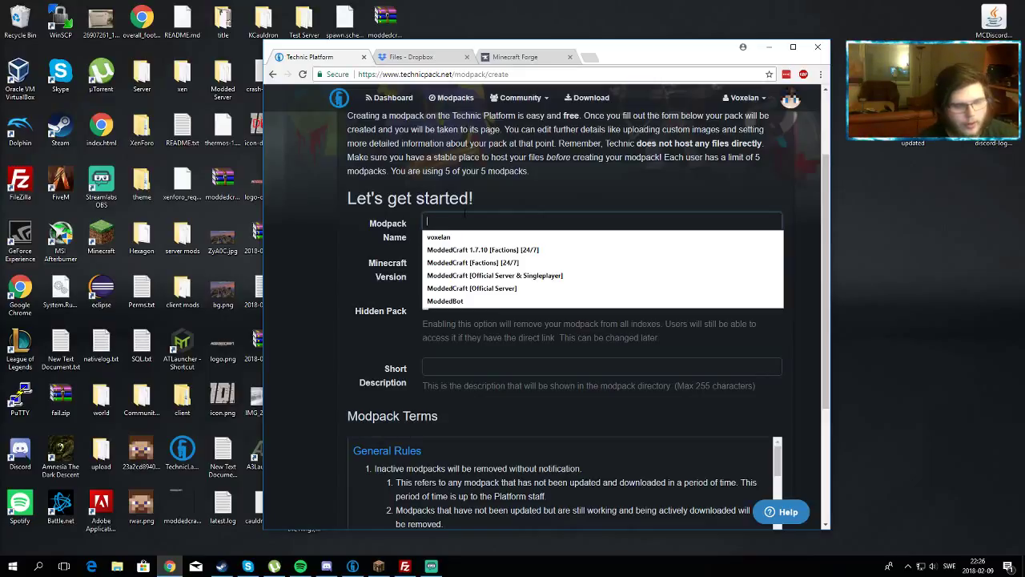
{"action": "type", "text": "YouTube"}
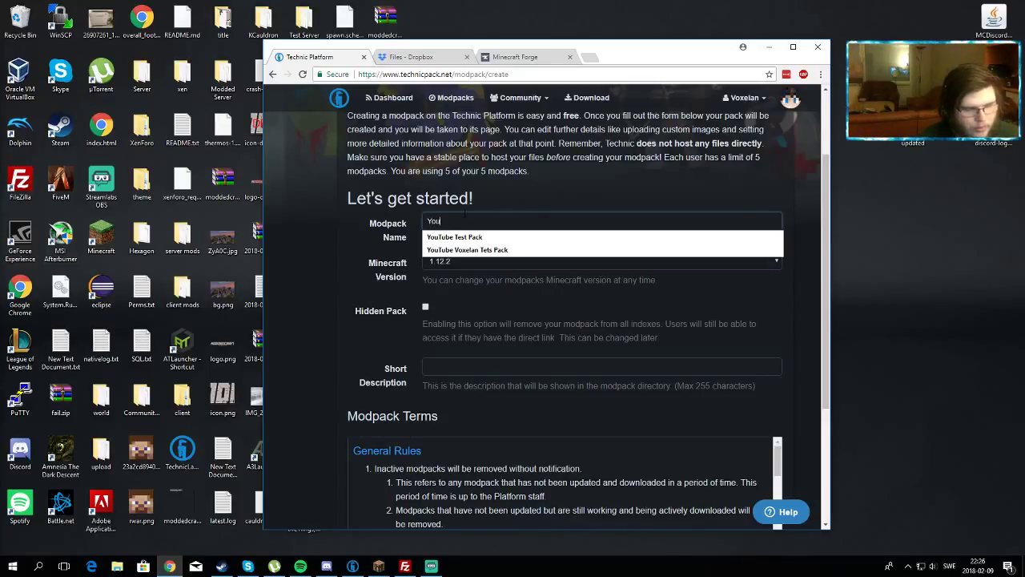
{"action": "left_click", "coordinate": [489, 250]}
{"action": "left_click", "coordinate": [502, 222]}
{"action": "key", "text": "BackSpace"}
{"action": "key", "text": "BackSpace"}
{"action": "type", "text": "st"}
Set the modpack's Minecraft version to 1.7.10
{"action": "left_click", "coordinate": [482, 262]}
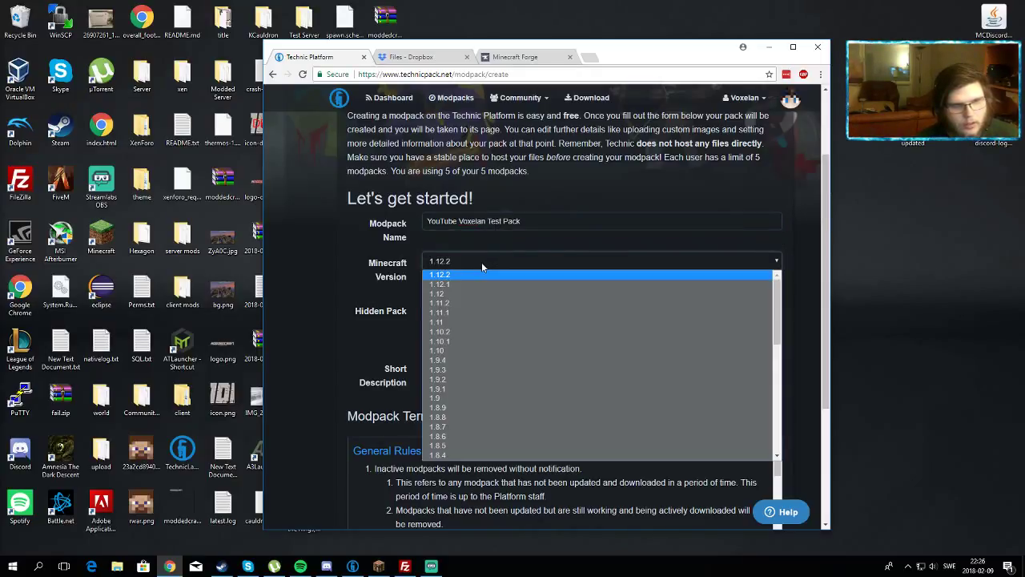
{"action": "scroll", "coordinate": [498, 362], "scroll_direction": "down", "scroll_amount": 3}
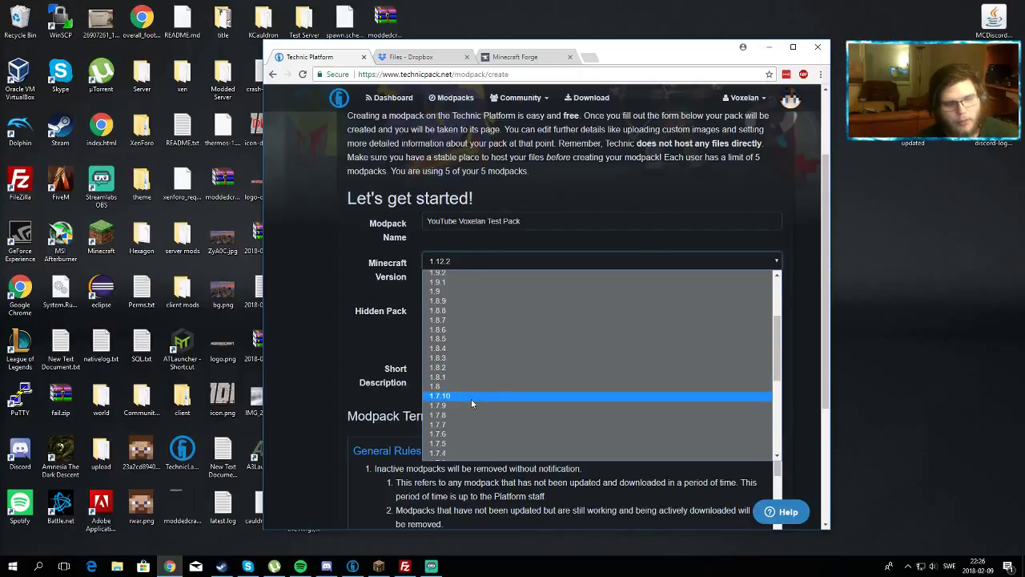
{"action": "left_click", "coordinate": [471, 398]}
{"action": "left_click", "coordinate": [459, 261]}
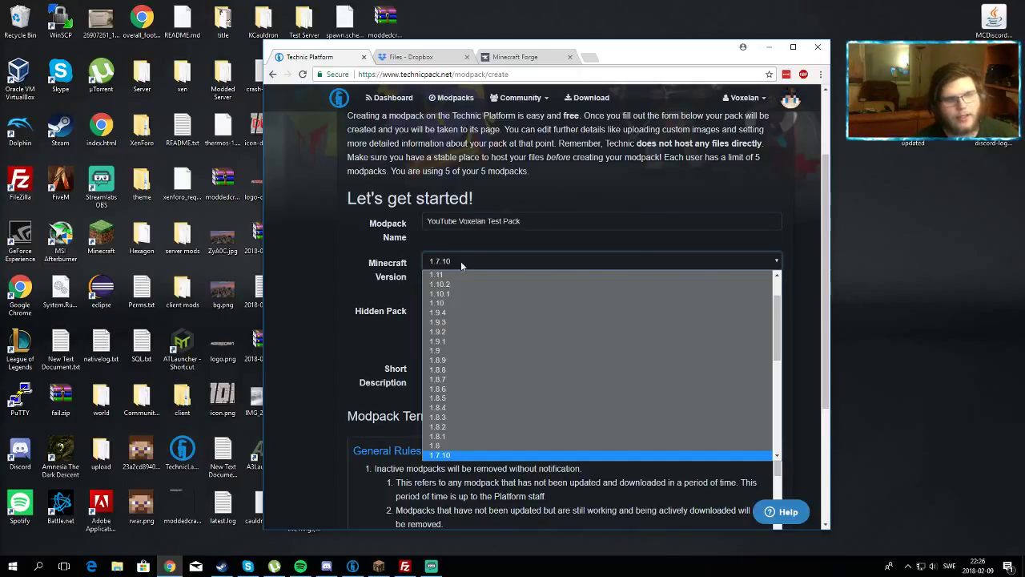
{"action": "scroll", "coordinate": [484, 348], "scroll_direction": "up", "scroll_amount": 3}
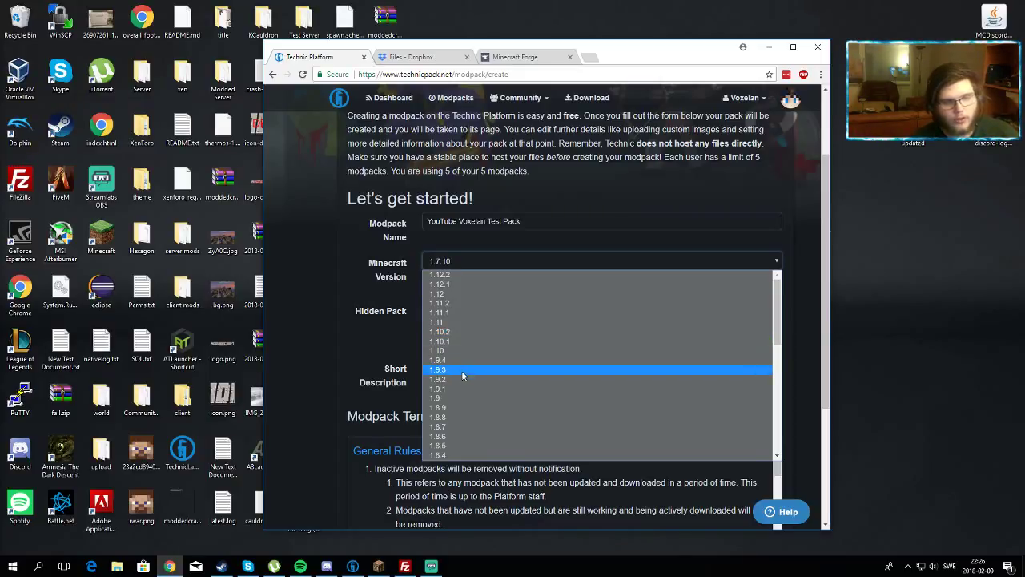
{"action": "scroll", "coordinate": [474, 418], "scroll_direction": "down", "scroll_amount": 3}
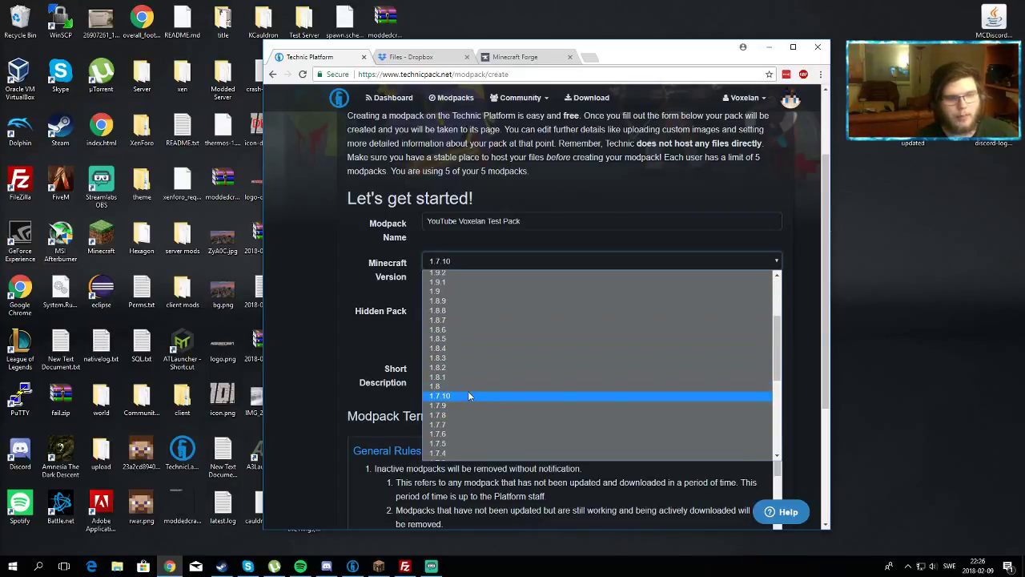
{"action": "left_click", "coordinate": [467, 394]}
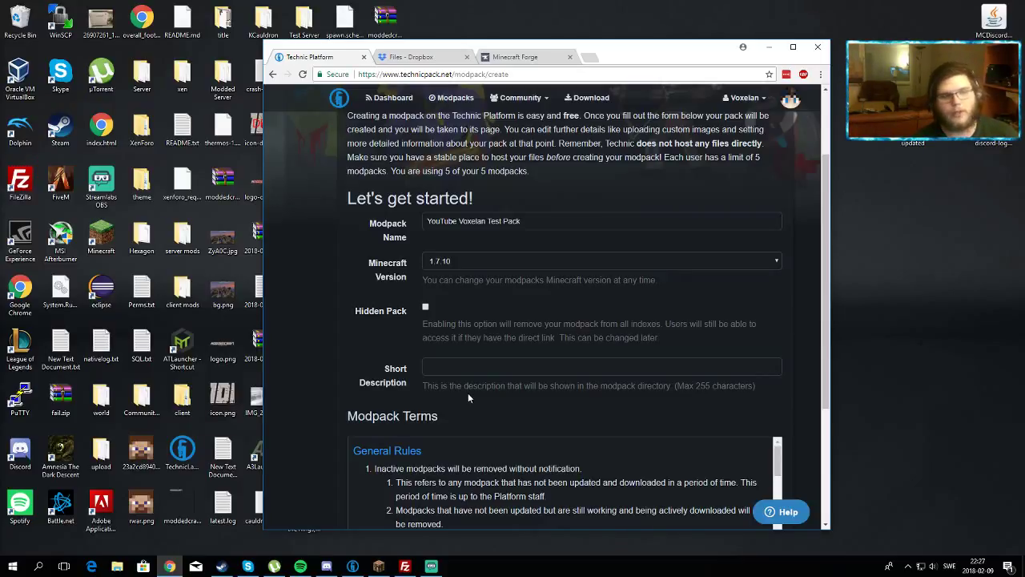
Enable the Hidden Pack option for the new modpack
{"action": "left_click_drag", "start_coordinate": [354, 313], "coordinate": [406, 319]}
{"action": "left_click", "coordinate": [405, 314]}
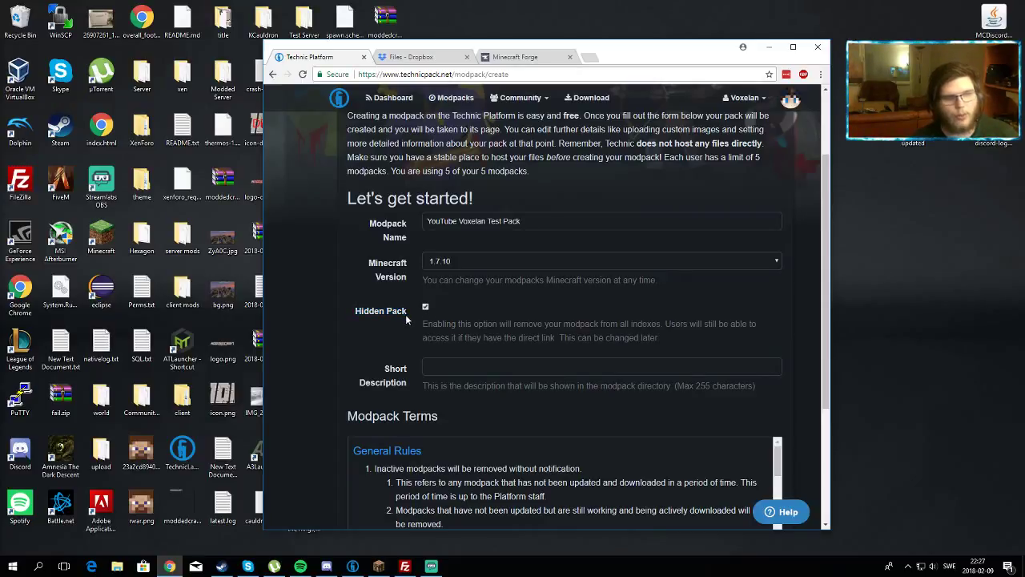
{"action": "left_click", "coordinate": [326, 320]}
{"action": "left_click", "coordinate": [425, 307]}
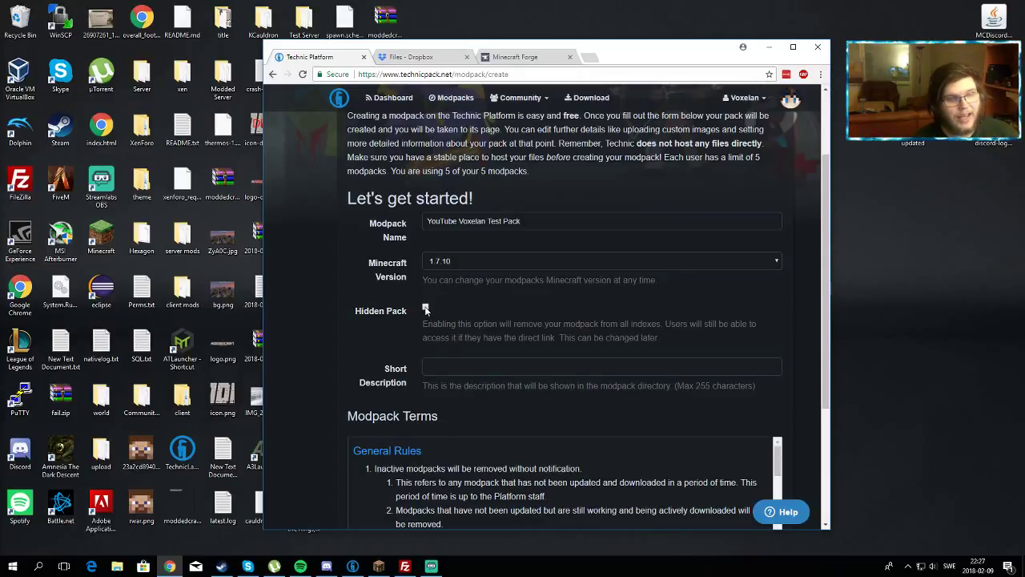
{"action": "left_click", "coordinate": [425, 308]}
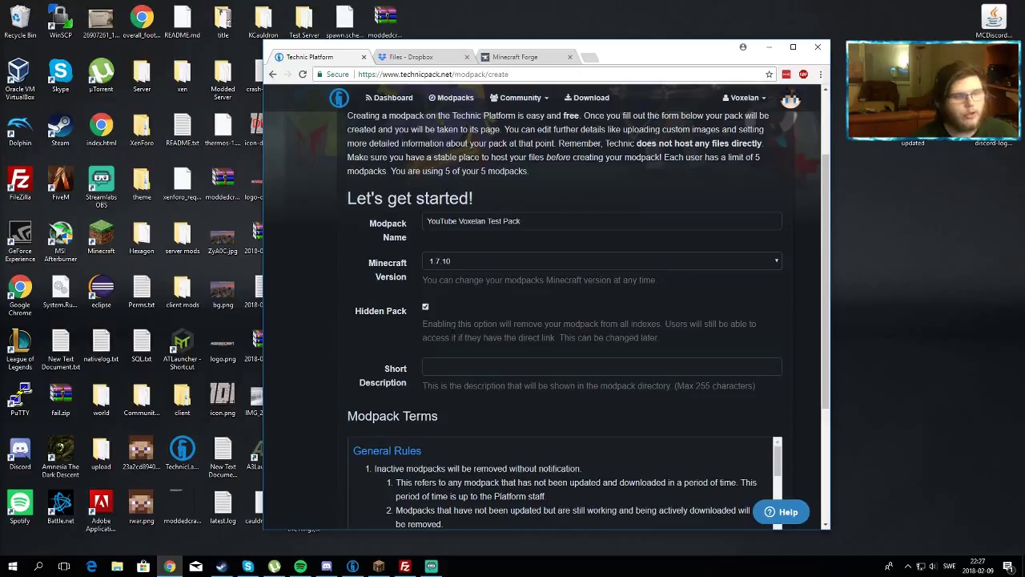
Fill in the short description "This is just a short desc....." and agree to the modpack terms
{"action": "scroll", "coordinate": [347, 294], "scroll_direction": "down", "scroll_amount": 2}
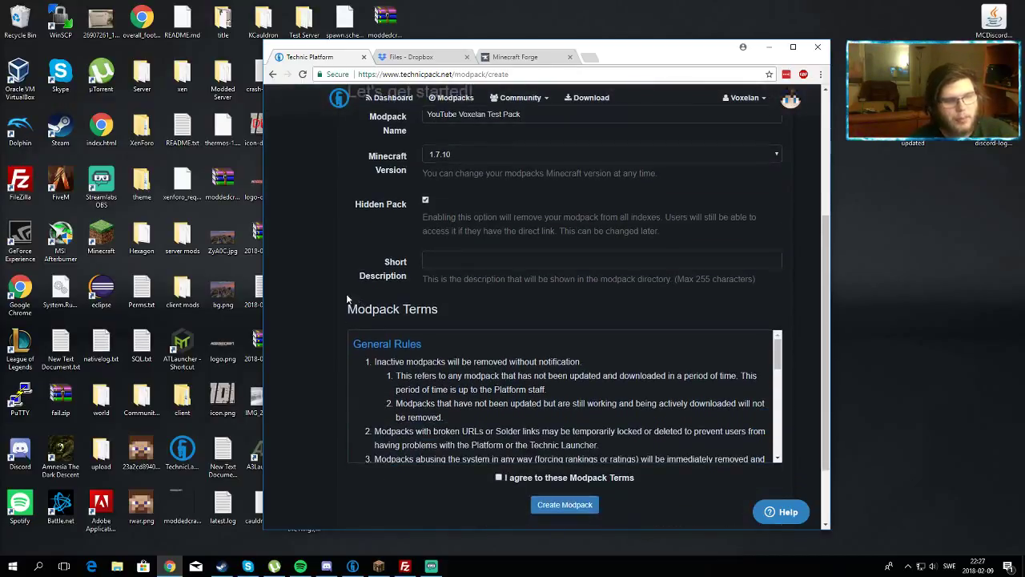
{"action": "scroll", "coordinate": [347, 293], "scroll_direction": "up", "scroll_amount": 3}
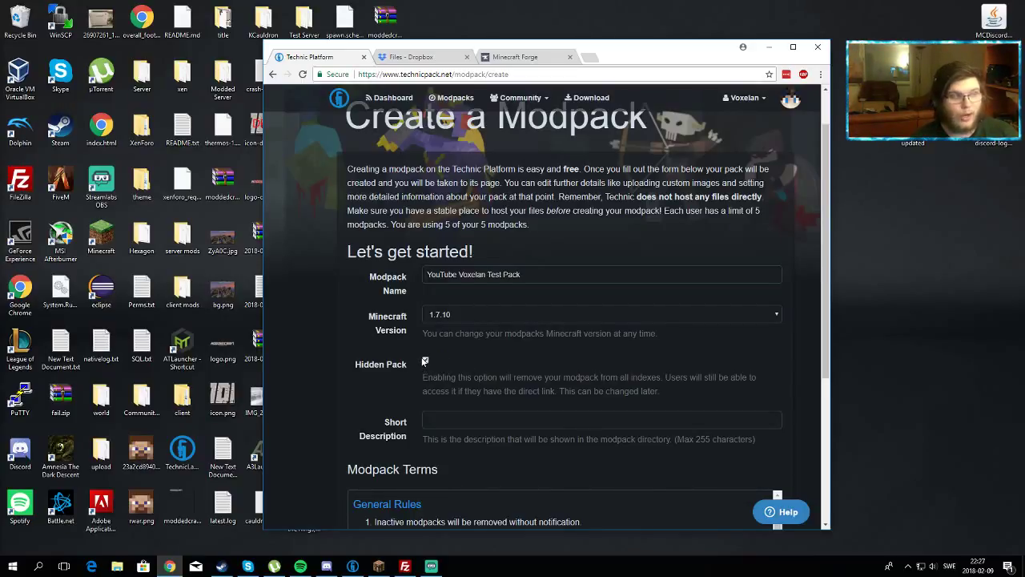
{"action": "scroll", "coordinate": [424, 361], "scroll_direction": "down", "scroll_amount": 1}
{"action": "left_click", "coordinate": [426, 364]}
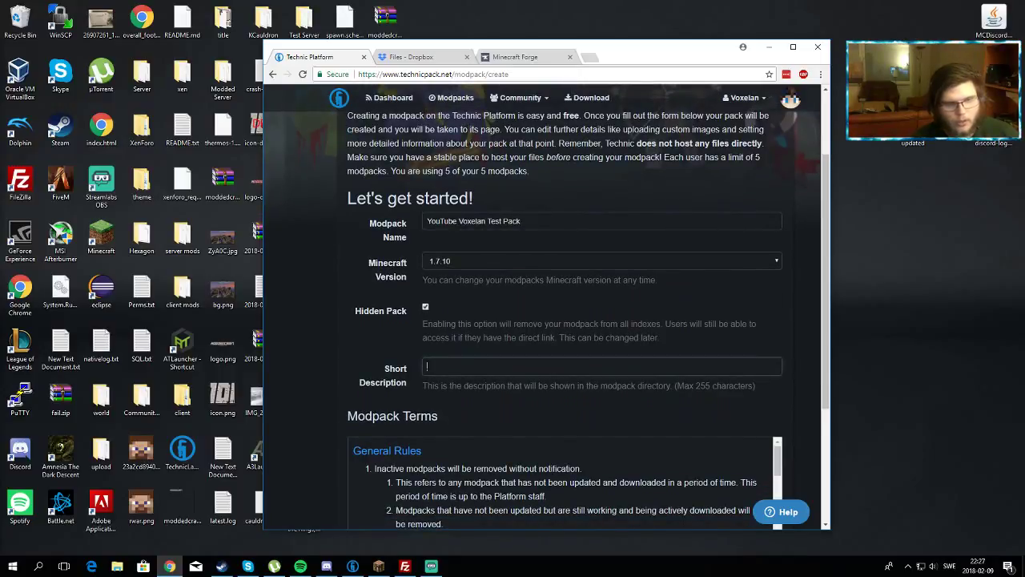
{"action": "left_click", "coordinate": [490, 396]}
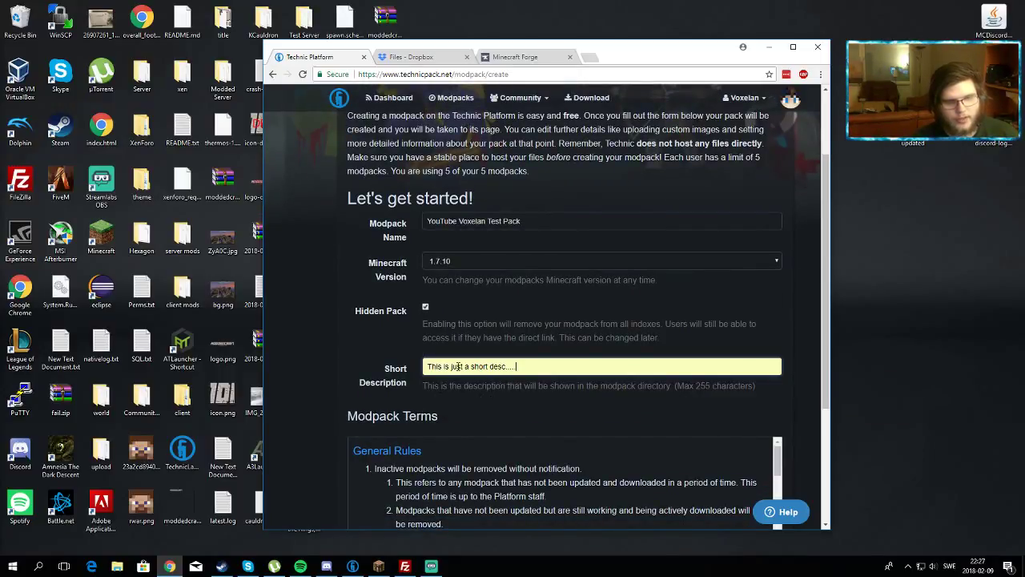
{"action": "scroll", "coordinate": [425, 367], "scroll_direction": "down", "scroll_amount": 3}
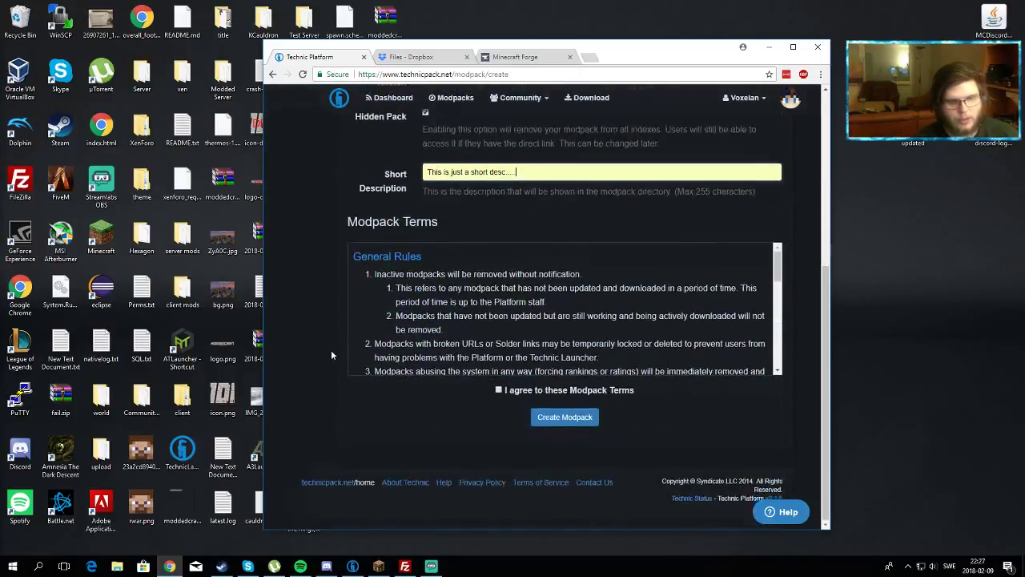
{"action": "left_click", "coordinate": [499, 390]}
Read through the modpack terms, including the general rules and those on names, descriptions, statuses and updates
{"action": "scroll", "coordinate": [513, 340], "scroll_direction": "down", "scroll_amount": 5}
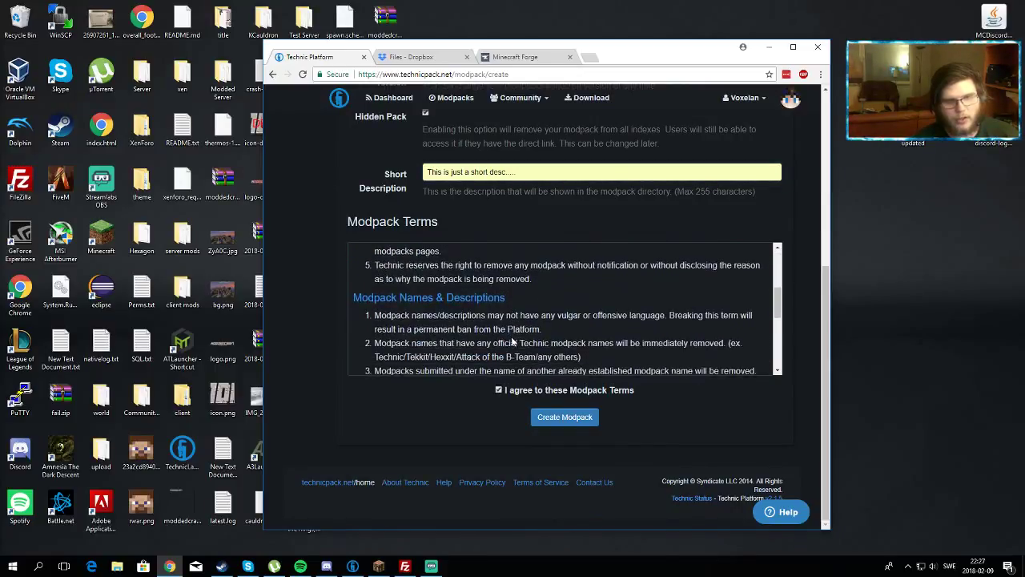
{"action": "scroll", "coordinate": [511, 336], "scroll_direction": "down", "scroll_amount": 1}
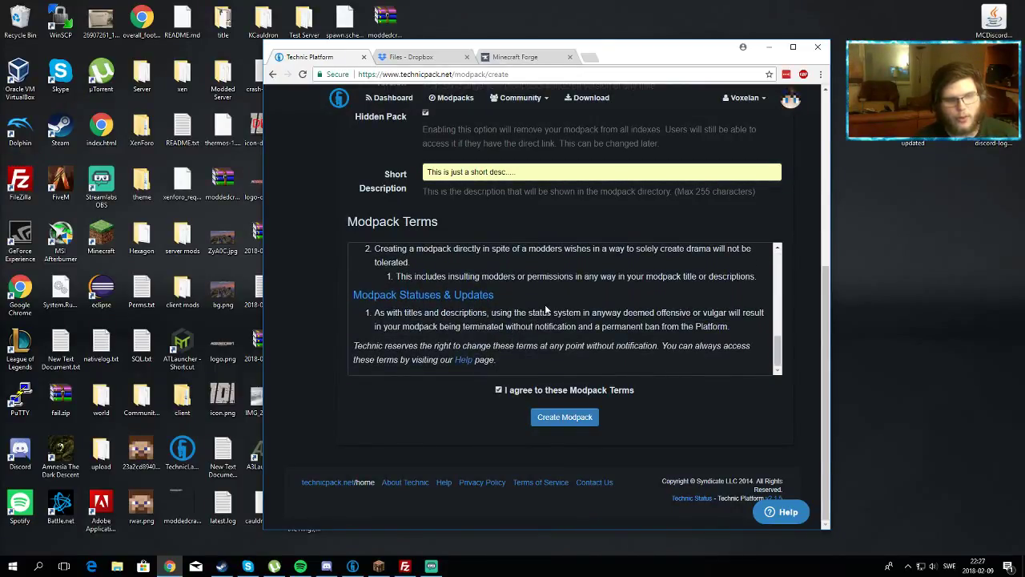
{"action": "scroll", "coordinate": [548, 312], "scroll_direction": "up", "scroll_amount": 1}
{"action": "scroll", "coordinate": [543, 312], "scroll_direction": "up", "scroll_amount": 4}
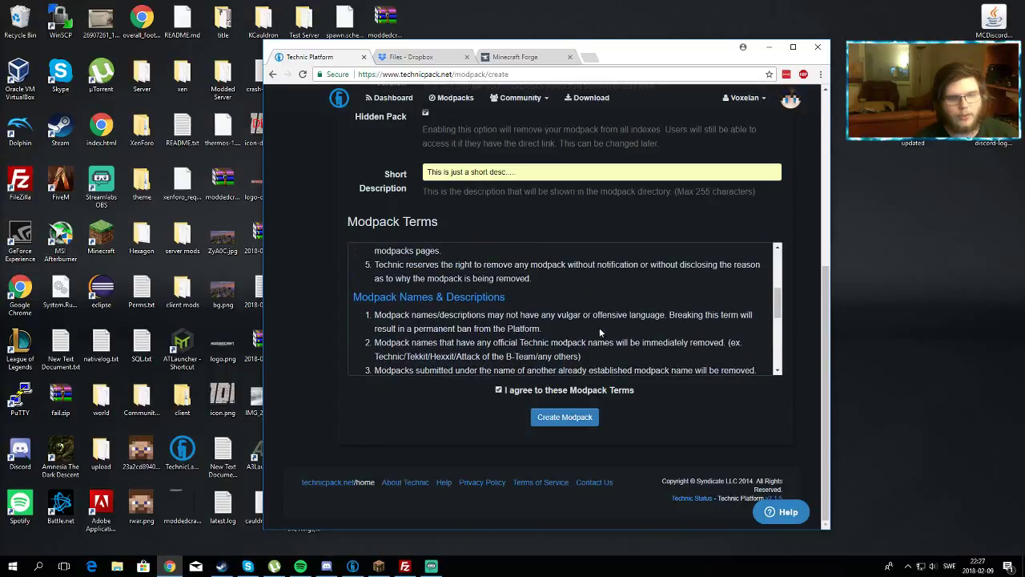
{"action": "scroll", "coordinate": [589, 327], "scroll_direction": "up", "scroll_amount": 4}
{"action": "scroll", "coordinate": [590, 327], "scroll_direction": "down", "scroll_amount": 2}
{"action": "scroll", "coordinate": [590, 331], "scroll_direction": "down", "scroll_amount": 3}
{"action": "scroll", "coordinate": [590, 331], "scroll_direction": "up", "scroll_amount": 4}
{"action": "scroll", "coordinate": [590, 332], "scroll_direction": "down", "scroll_amount": 2}
{"action": "scroll", "coordinate": [590, 332], "scroll_direction": "up", "scroll_amount": 2}
{"action": "scroll", "coordinate": [590, 327], "scroll_direction": "down", "scroll_amount": 4}
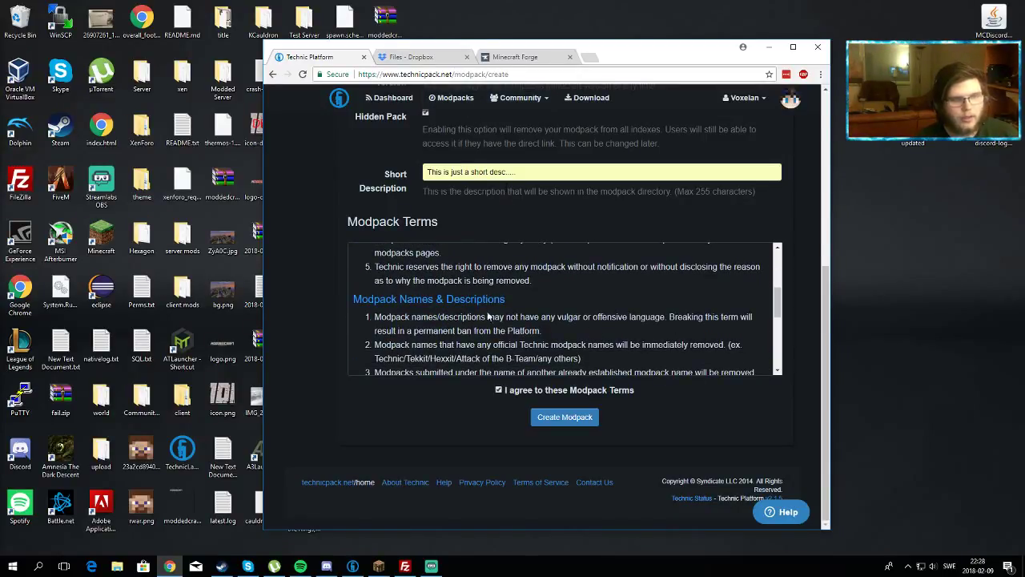
{"action": "scroll", "coordinate": [564, 296], "scroll_direction": "up", "scroll_amount": 3}
{"action": "scroll", "coordinate": [577, 312], "scroll_direction": "up", "scroll_amount": 4}
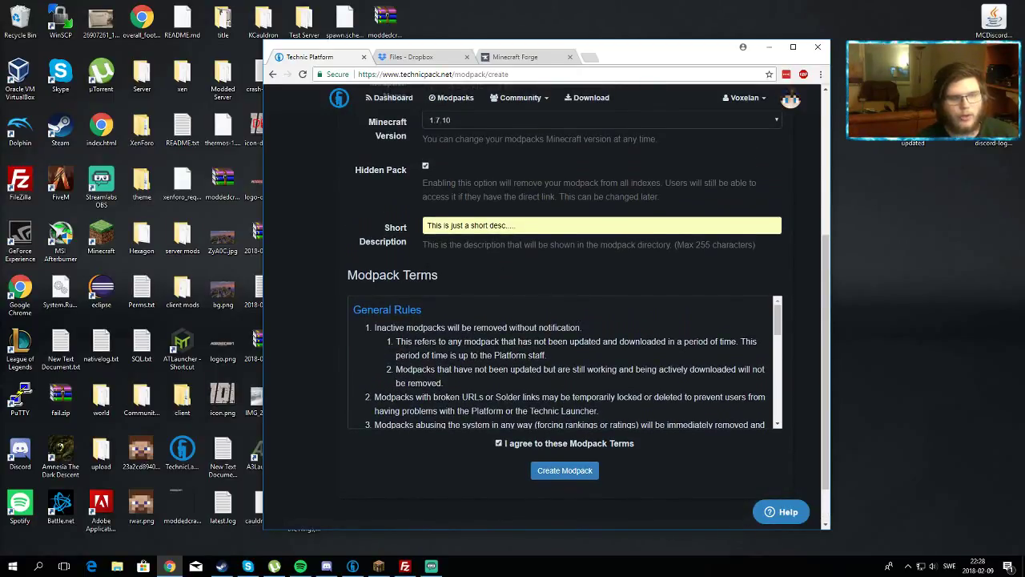
Submit the completed form to create the modpack
{"action": "left_click_drag", "start_coordinate": [347, 275], "coordinate": [401, 274]}
{"action": "left_click", "coordinate": [401, 275]}
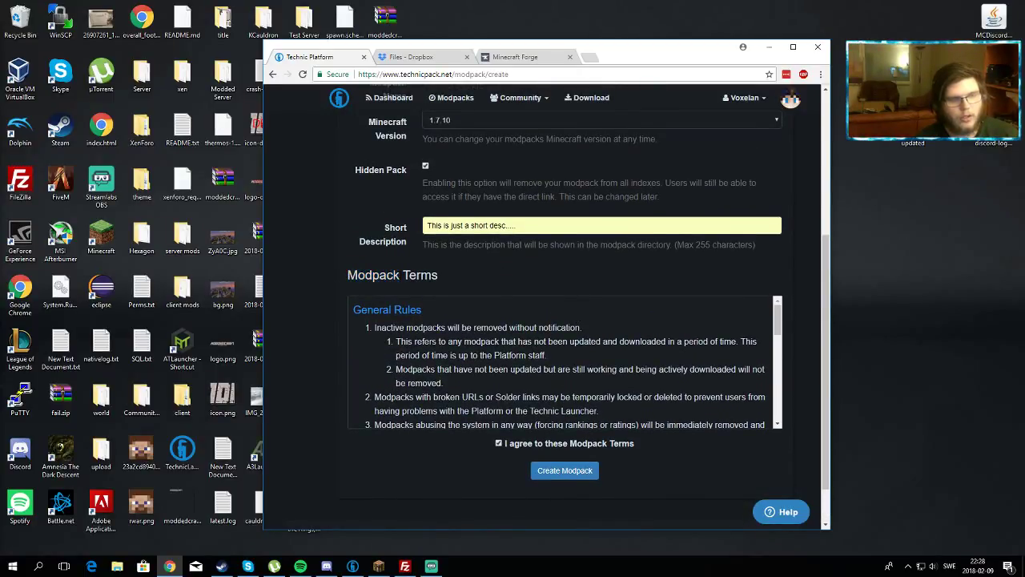
{"action": "left_click_drag", "start_coordinate": [401, 274], "coordinate": [357, 275]}
{"action": "left_click", "coordinate": [357, 275]}
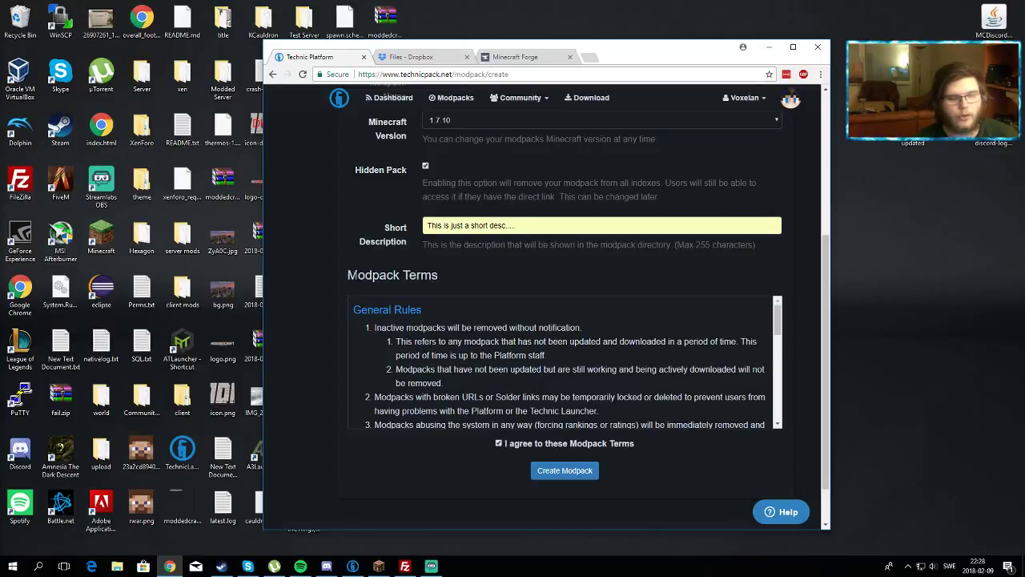
{"action": "left_click", "coordinate": [565, 470]}
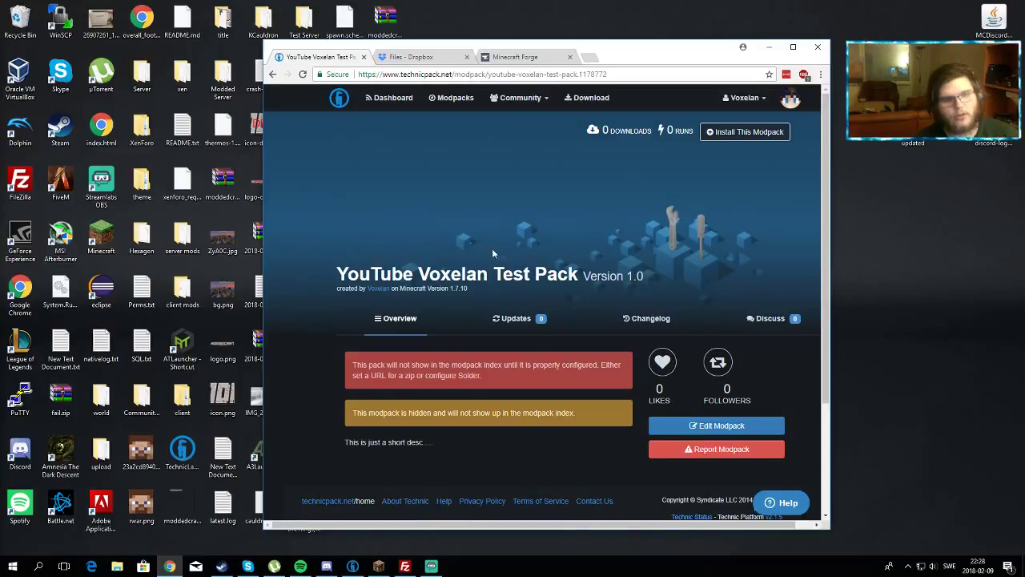
Examine the new modpack page's title, short description and the notice about setting a zip URL or Solder
{"action": "left_click_drag", "start_coordinate": [337, 274], "coordinate": [578, 274]}
{"action": "left_click", "coordinate": [578, 274]}
{"action": "left_click_drag", "start_coordinate": [436, 446], "coordinate": [345, 442]}
{"action": "left_click", "coordinate": [346, 442]}
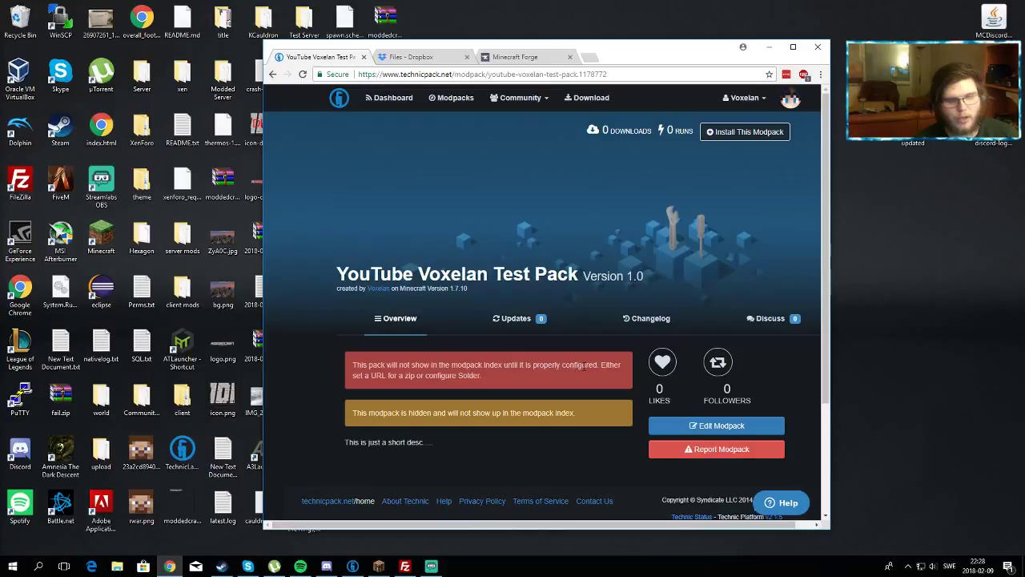
{"action": "mouse_move", "coordinate": [458, 375]}
{"action": "left_mouse_down"}
{"action": "mouse_move", "coordinate": [481, 375]}
{"action": "mouse_move", "coordinate": [459, 375]}
{"action": "left_mouse_up"}
{"action": "left_click", "coordinate": [481, 375]}
{"action": "left_click", "coordinate": [465, 375]}
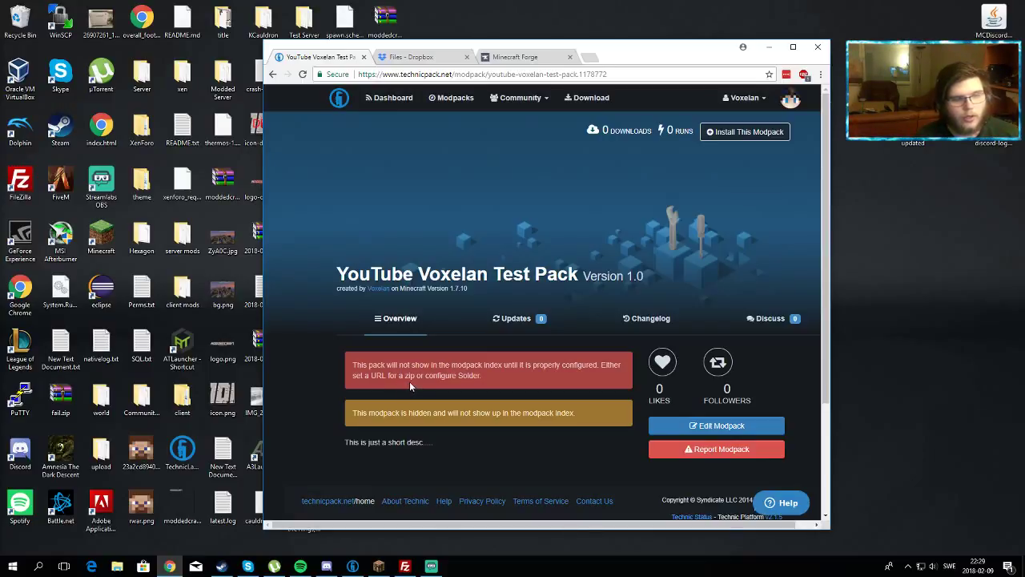
{"action": "double_click", "coordinate": [409, 375]}
{"action": "left_click", "coordinate": [408, 379]}
{"action": "double_click", "coordinate": [409, 375]}
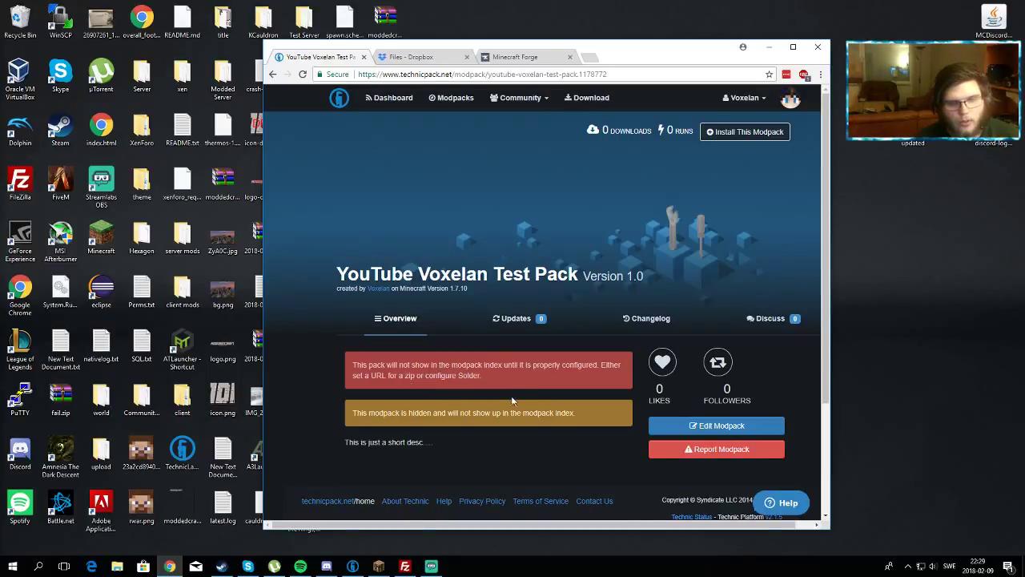
Open the new modpack's settings for editing and move the browser window aside to free desktop space
{"action": "left_click", "coordinate": [705, 427]}
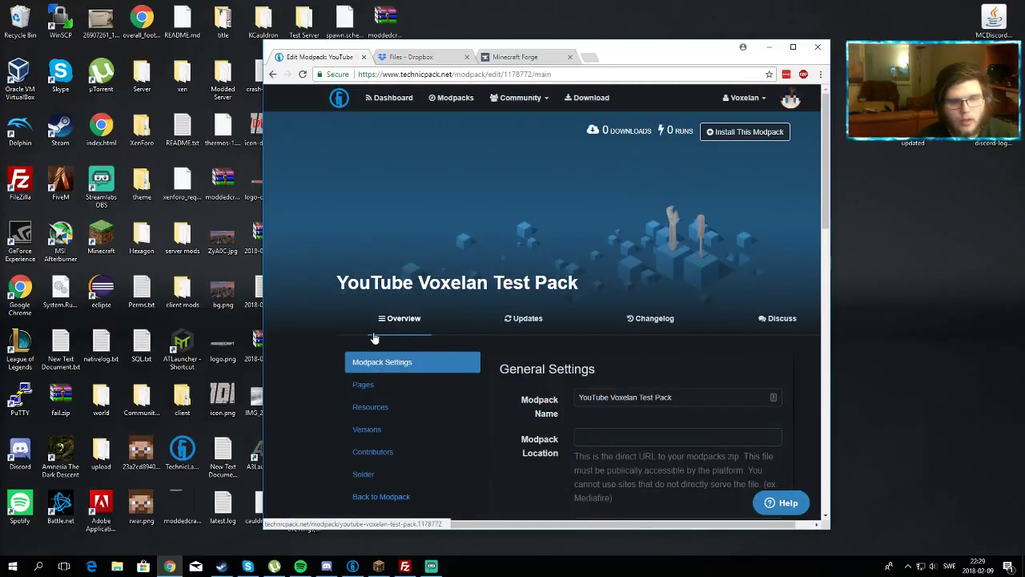
{"action": "scroll", "coordinate": [416, 340], "scroll_direction": "down", "scroll_amount": 2}
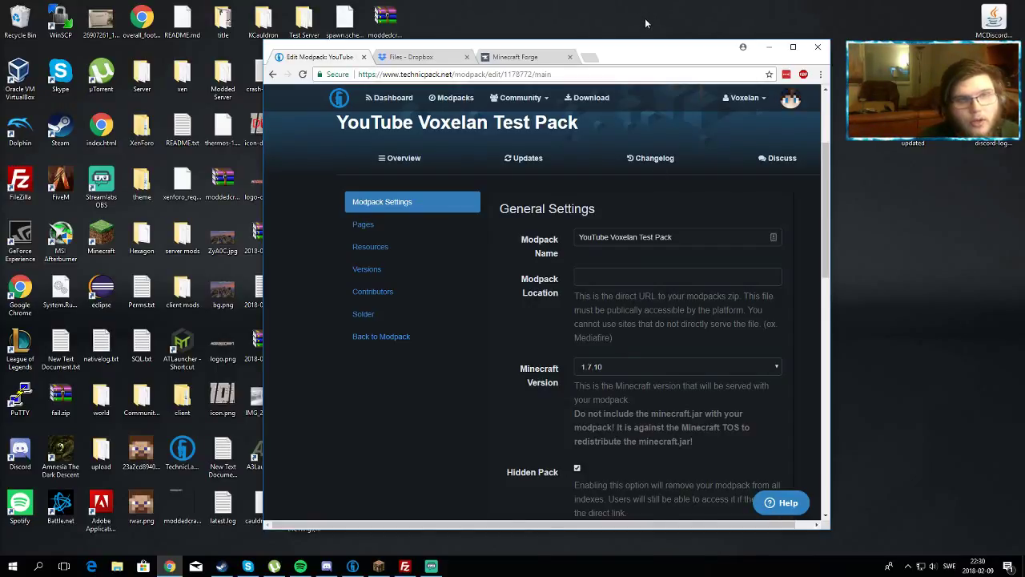
{"action": "left_click_drag", "start_coordinate": [667, 59], "coordinate": [439, 30]}
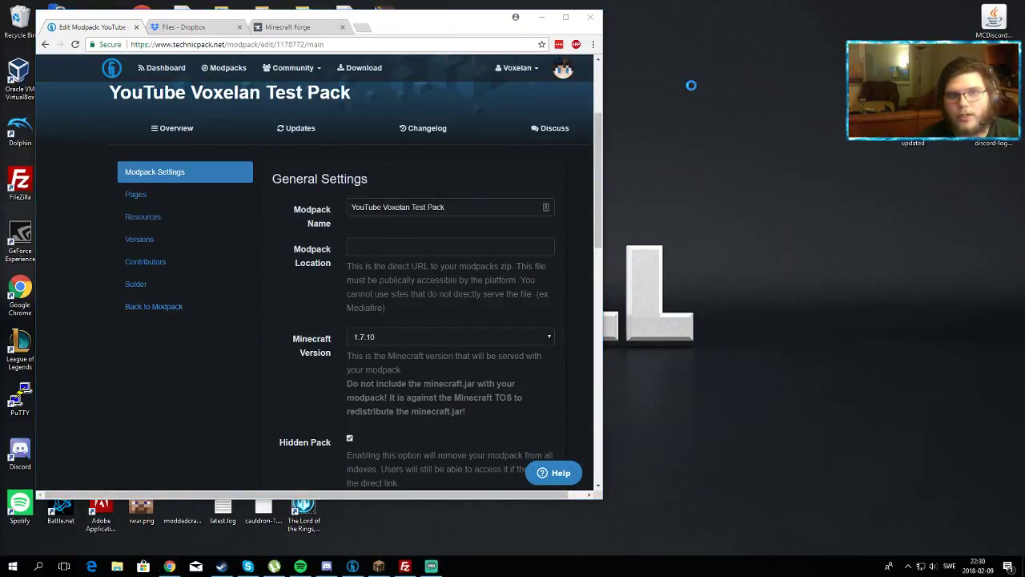
Create a desktop folder named testpack and open it in a window set over the browser's edge
{"action": "right_click", "coordinate": [693, 85]}
{"action": "mouse_move", "coordinate": [801, 191]}
{"action": "left_click", "coordinate": [833, 189]}
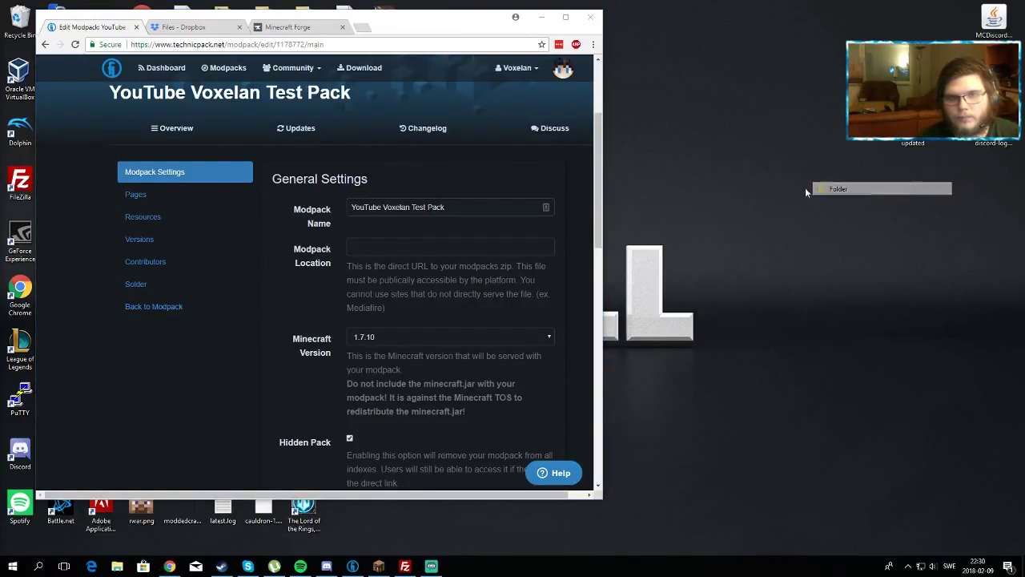
{"action": "type", "text": "testpack"}
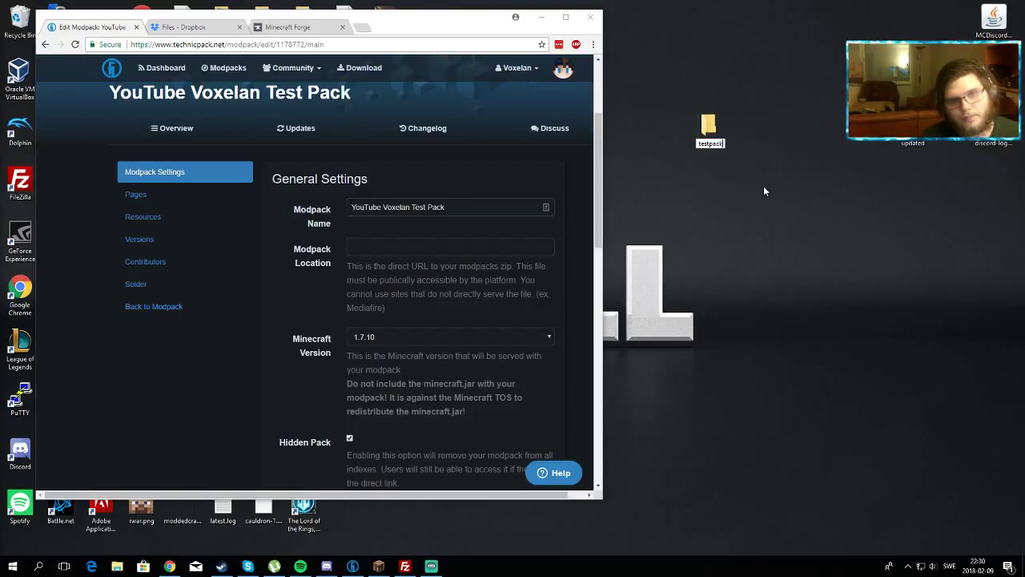
{"action": "key", "text": "Return"}
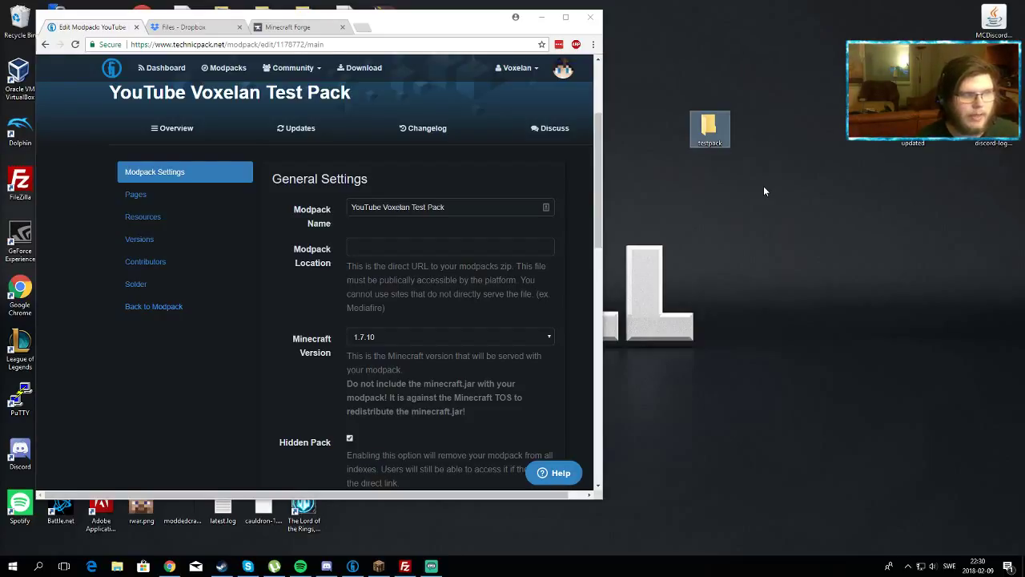
{"action": "key", "text": "Return"}
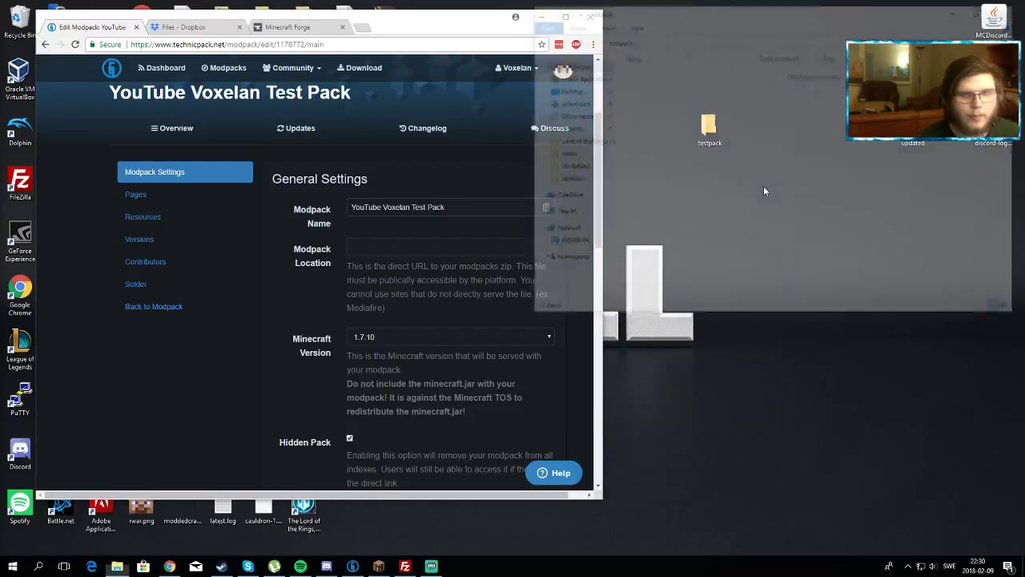
{"action": "left_click_drag", "start_coordinate": [689, 16], "coordinate": [658, 67]}
Create a subfolder named bin inside the testpack folder
{"action": "right_click", "coordinate": [637, 160]}
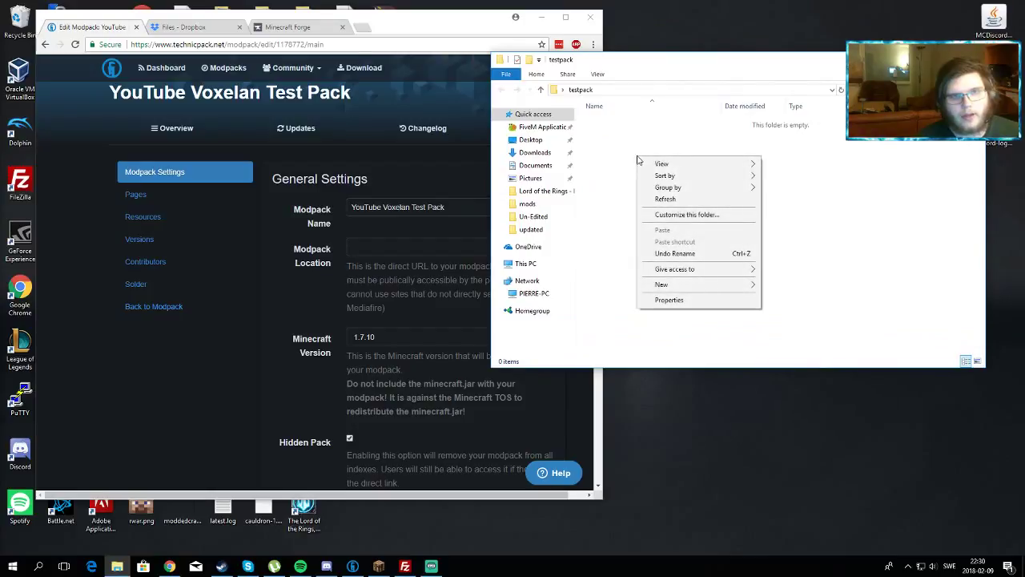
{"action": "left_click", "coordinate": [773, 285]}
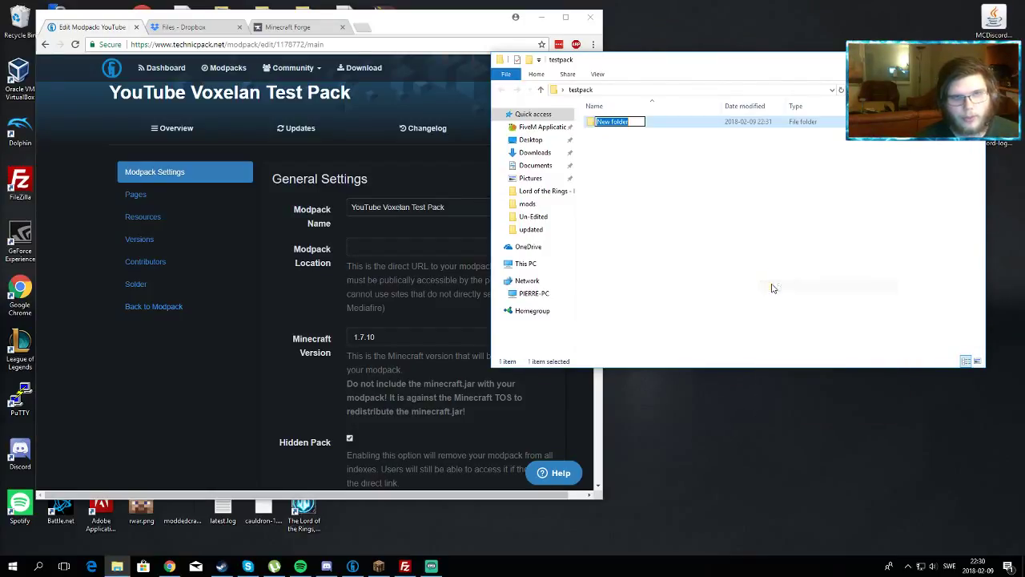
{"action": "type", "text": "bin"}
{"action": "key", "text": "Return"}
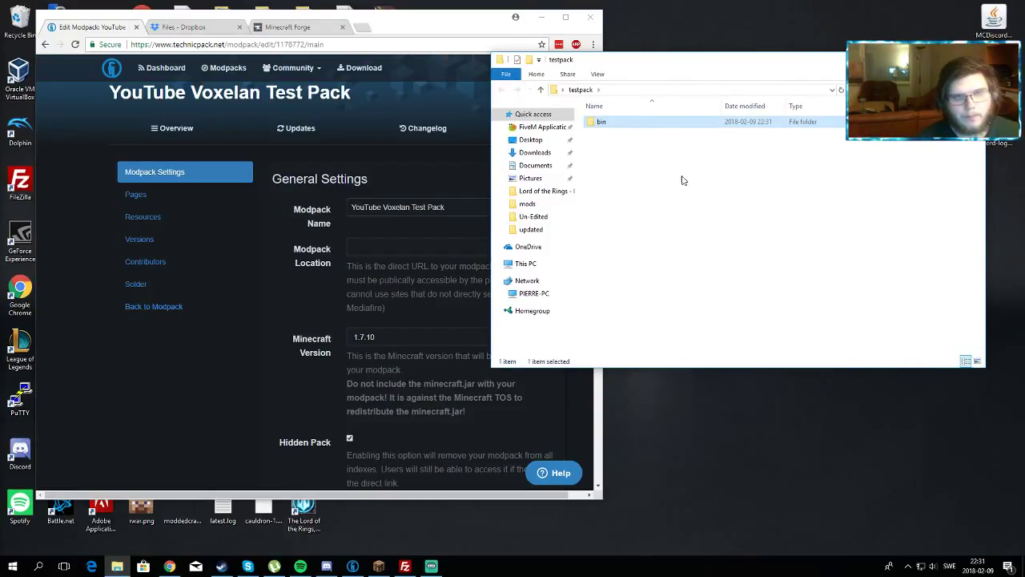
Add a config subfolder to the testpack folder
{"action": "right_click", "coordinate": [670, 150]}
{"action": "mouse_move", "coordinate": [772, 278]}
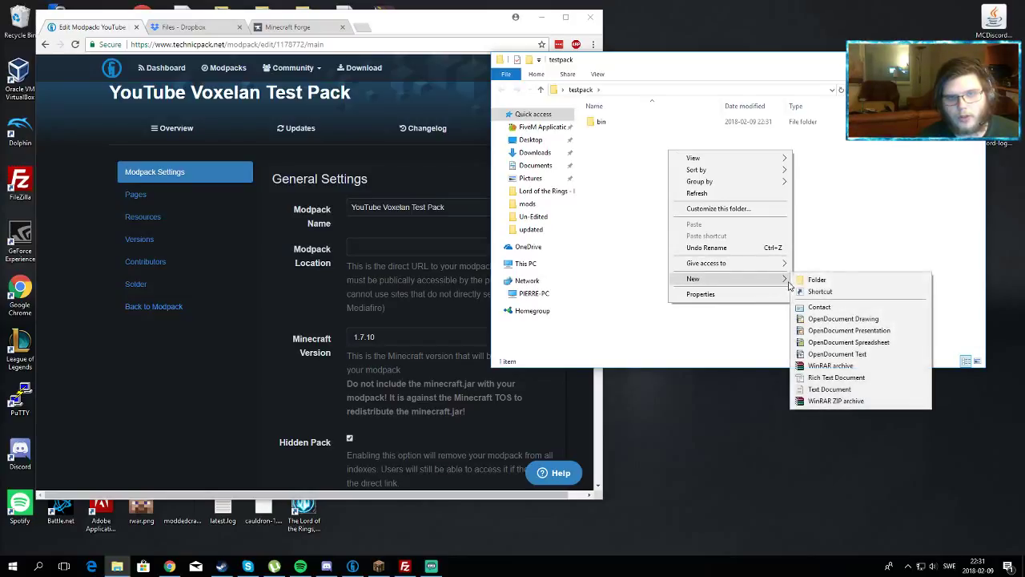
{"action": "left_click", "coordinate": [812, 281]}
{"action": "type", "text": "config"}
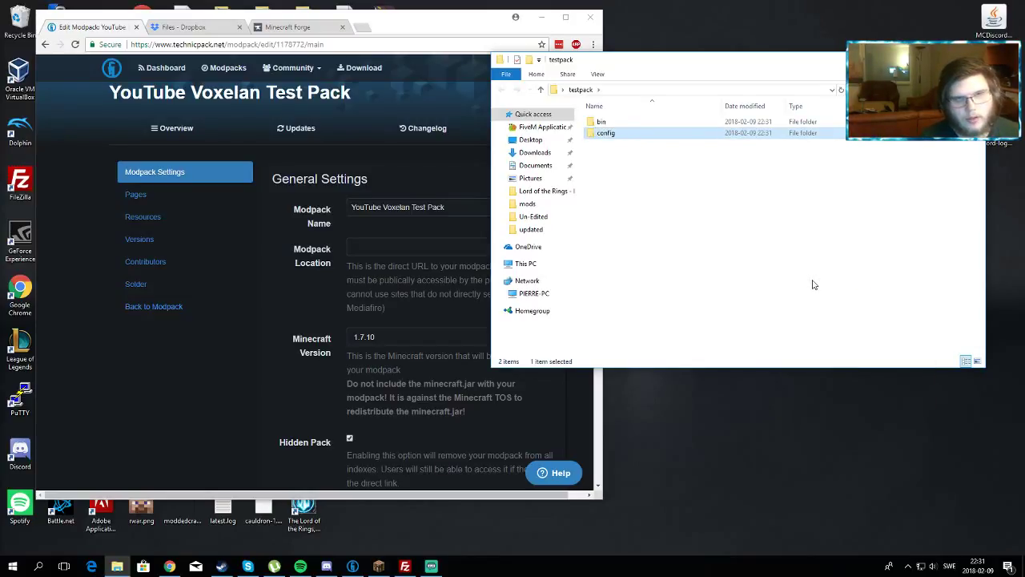
{"action": "key", "text": "Return"}
Add a third subfolder named mods beside bin and config, ending in the testpack folder
{"action": "right_click", "coordinate": [683, 229]}
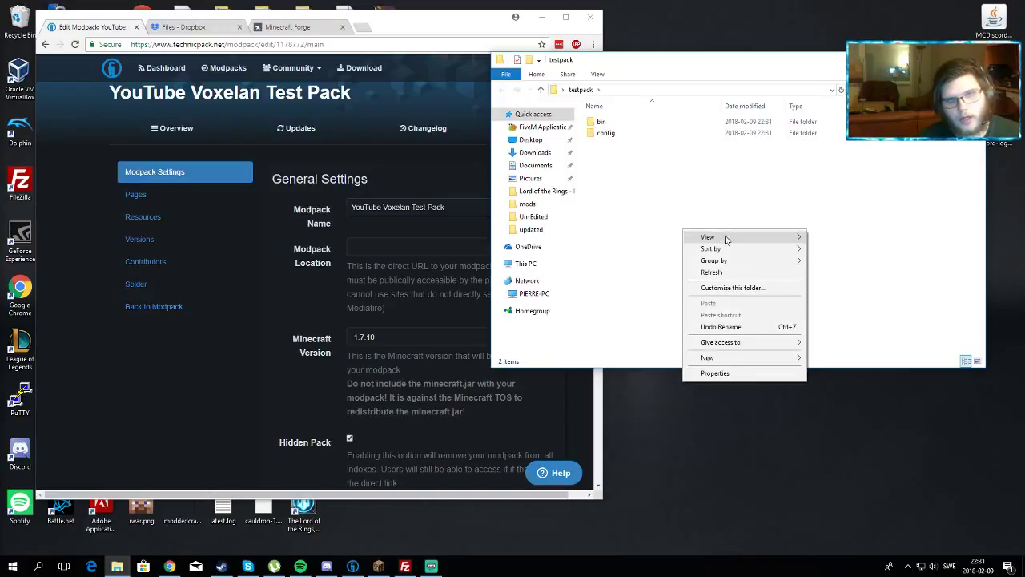
{"action": "left_click", "coordinate": [815, 361]}
{"action": "type", "text": "mods"}
{"action": "key", "text": "Return"}
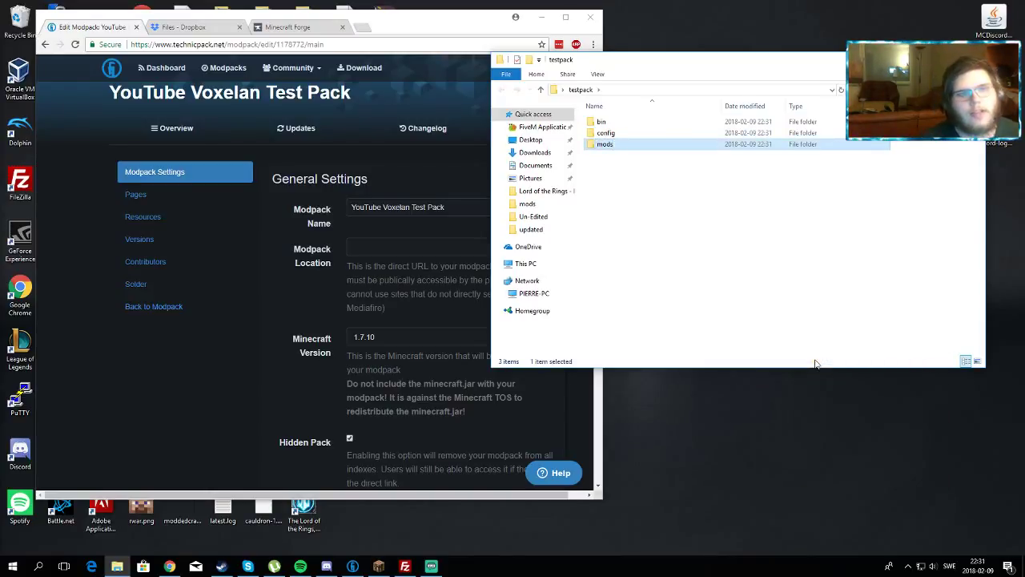
{"action": "key", "text": "Return"}
{"action": "key", "text": "BackSpace"}
{"action": "left_click", "coordinate": [652, 190]}
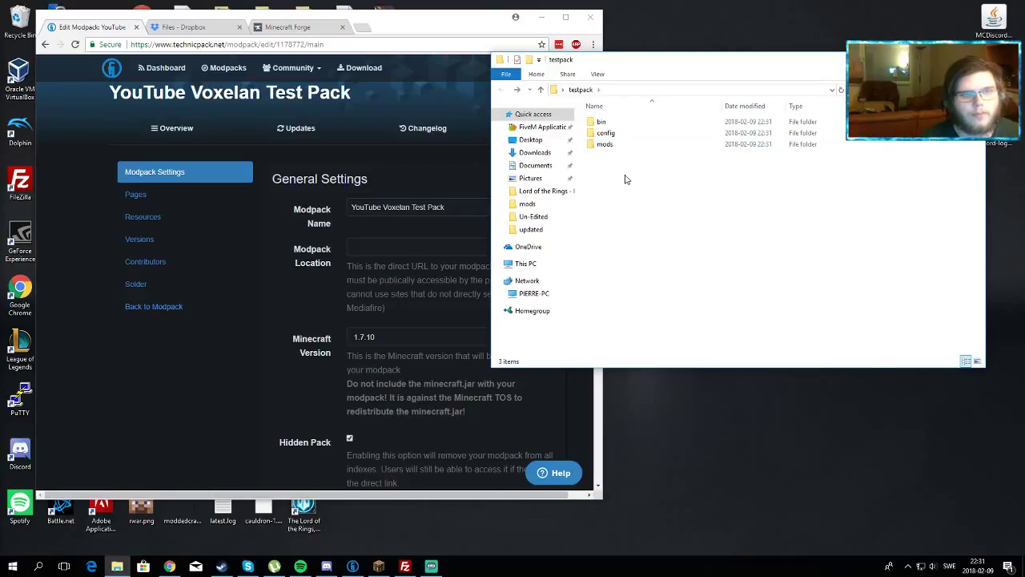
Open the bin folder, then switch to the Minecraft Forge site and show the downloads for version 1.7.10
{"action": "double_click", "coordinate": [627, 127]}
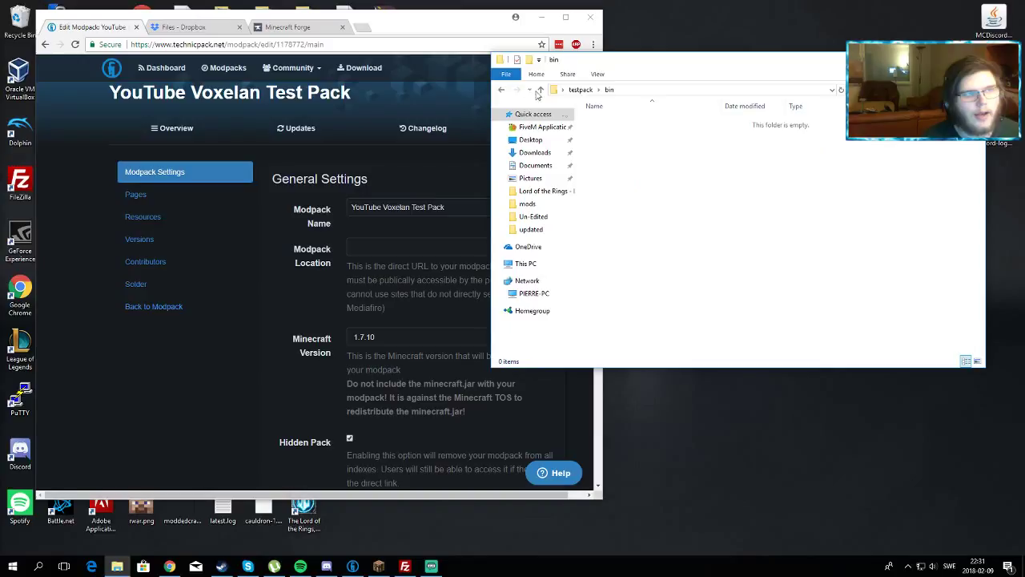
{"action": "left_click_drag", "start_coordinate": [481, 18], "coordinate": [576, 35]}
{"action": "left_click", "coordinate": [383, 43]}
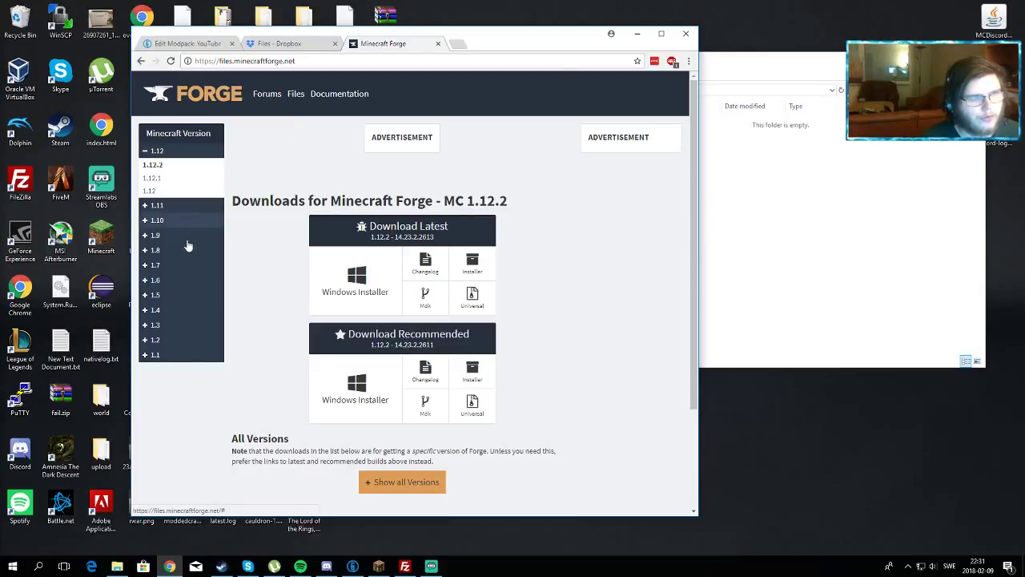
{"action": "left_click", "coordinate": [155, 265]}
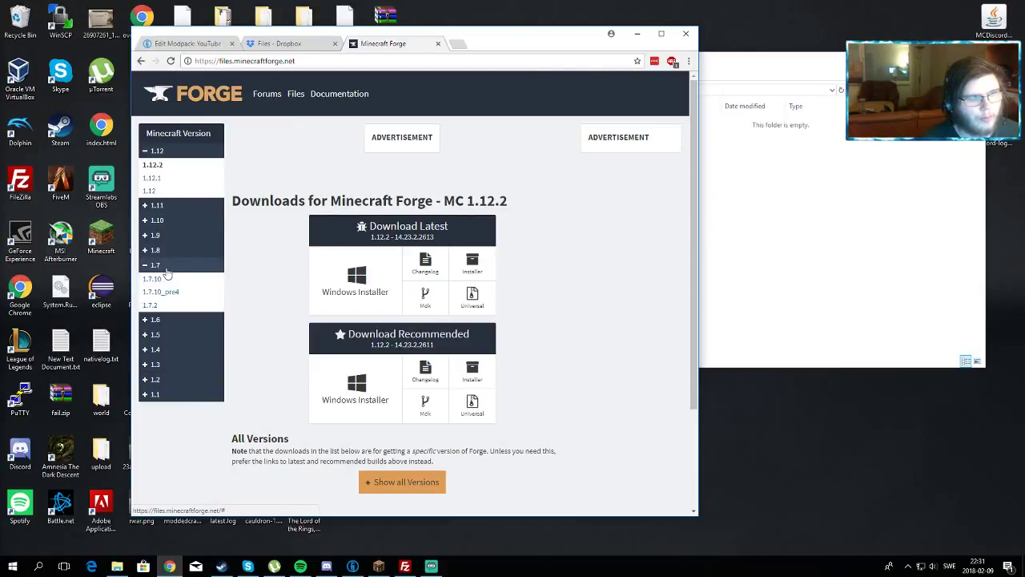
{"action": "left_click", "coordinate": [177, 284]}
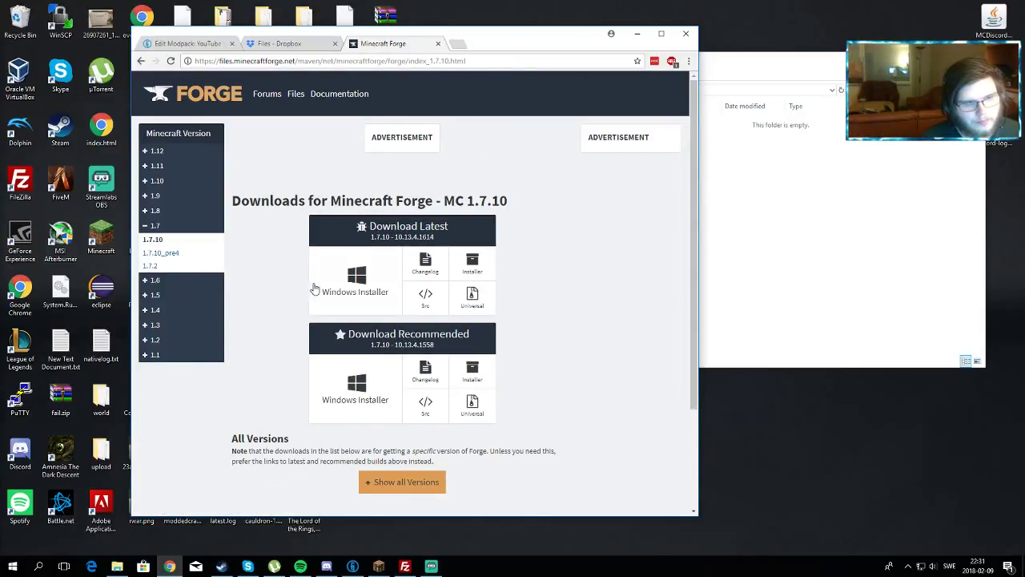
Widen the browser window and compare the Latest and Recommended Forge builds for Minecraft 1.7.10
{"action": "left_click_drag", "start_coordinate": [697, 281], "coordinate": [889, 288]}
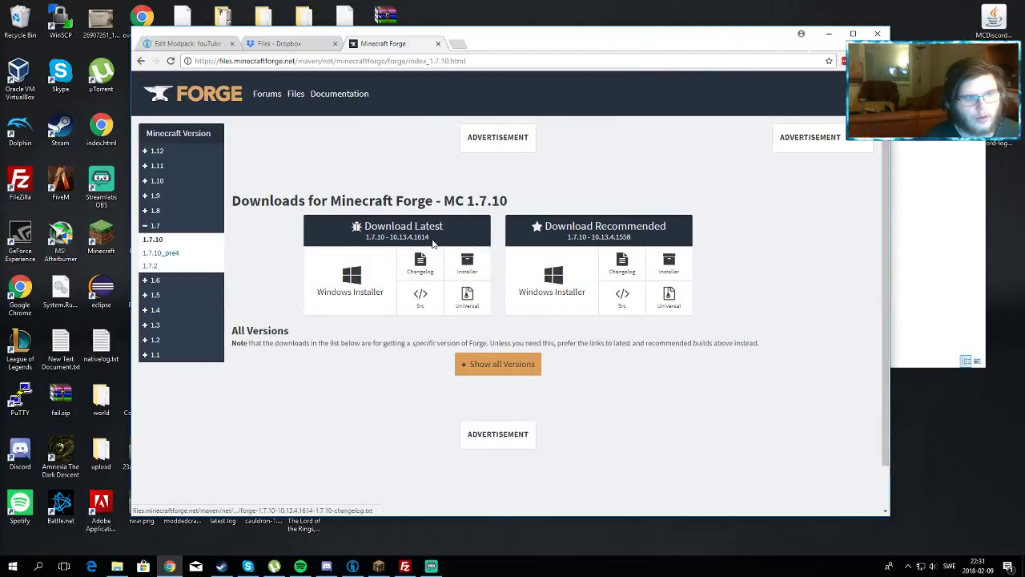
{"action": "left_click_drag", "start_coordinate": [433, 240], "coordinate": [368, 228]}
{"action": "left_click", "coordinate": [368, 227]}
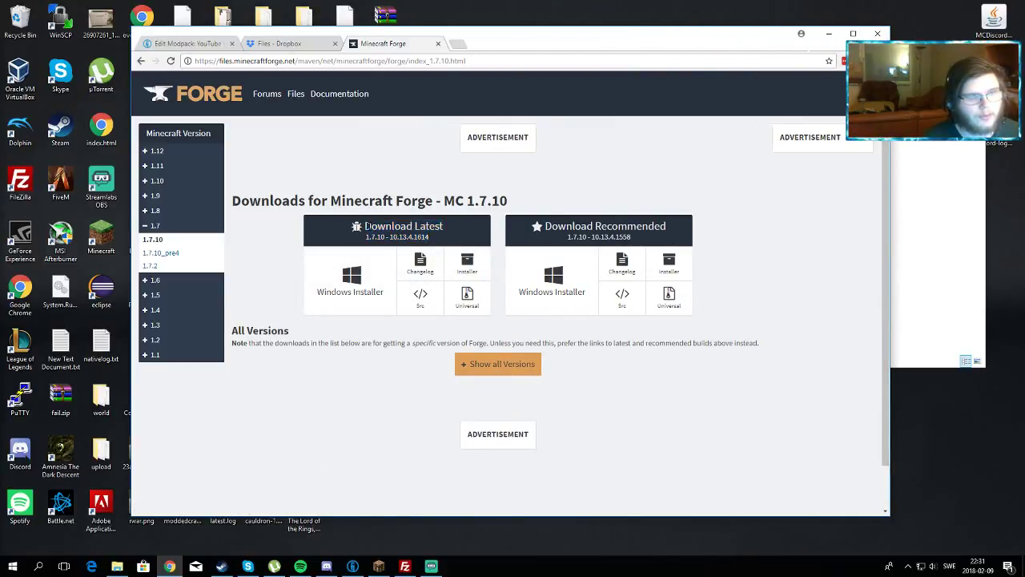
{"action": "left_click_drag", "start_coordinate": [633, 242], "coordinate": [543, 228]}
{"action": "left_click", "coordinate": [543, 228]}
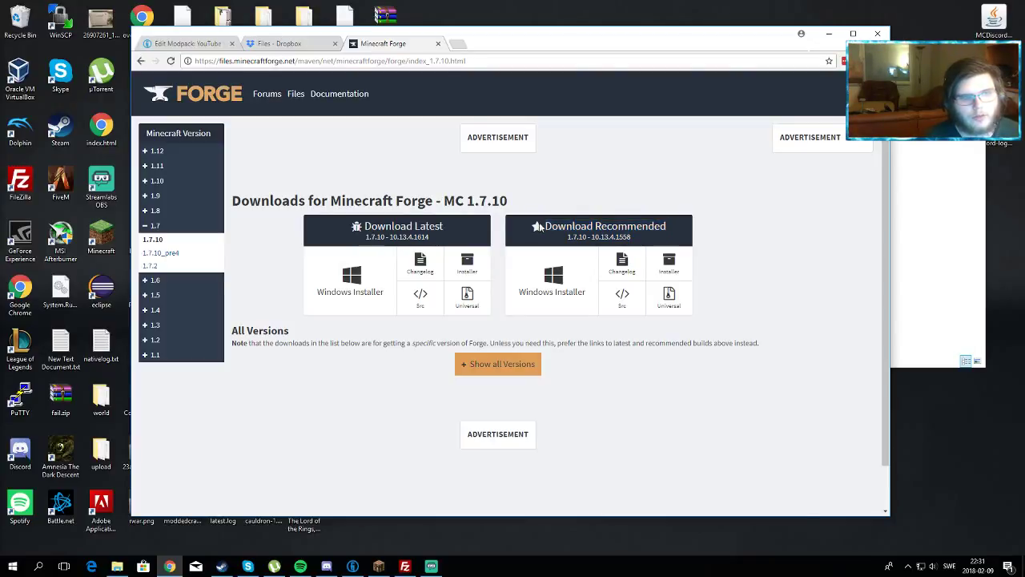
Download the latest Forge 1.7.10 Universal jar, skipping the advertisement and keeping the file, and put it in the testpack bin folder
{"action": "left_click", "coordinate": [483, 298]}
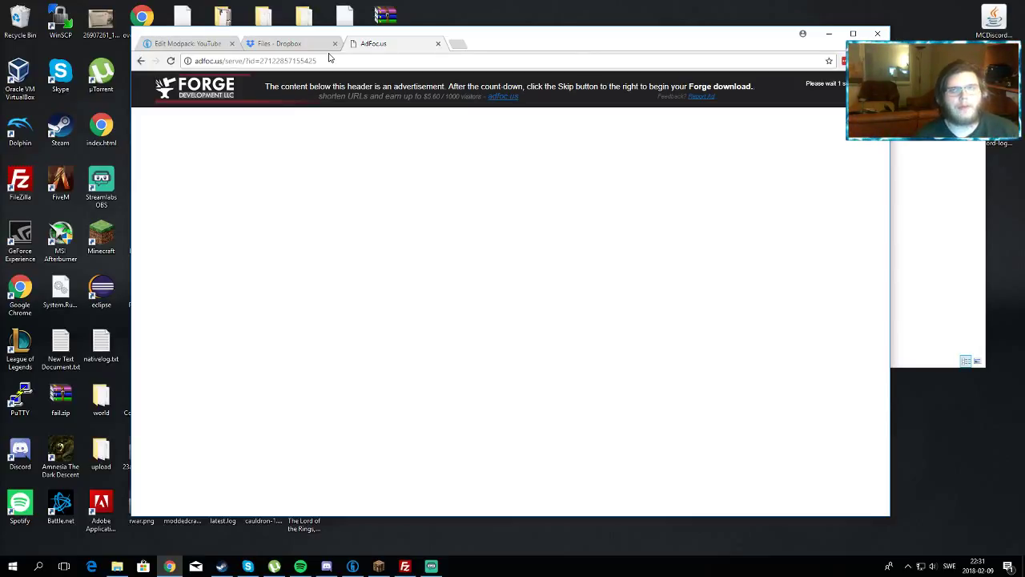
{"action": "left_click", "coordinate": [830, 91]}
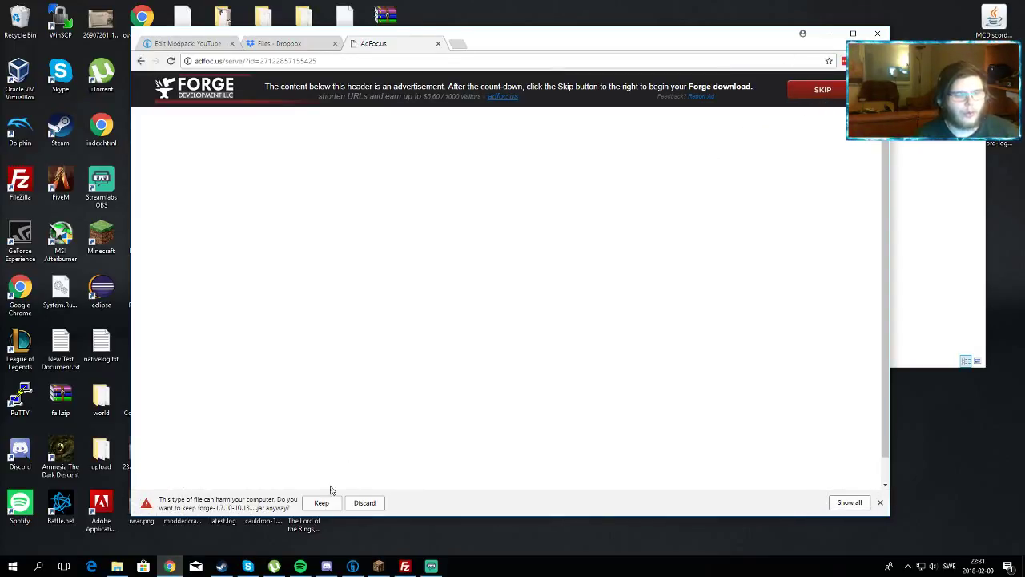
{"action": "left_click", "coordinate": [321, 503]}
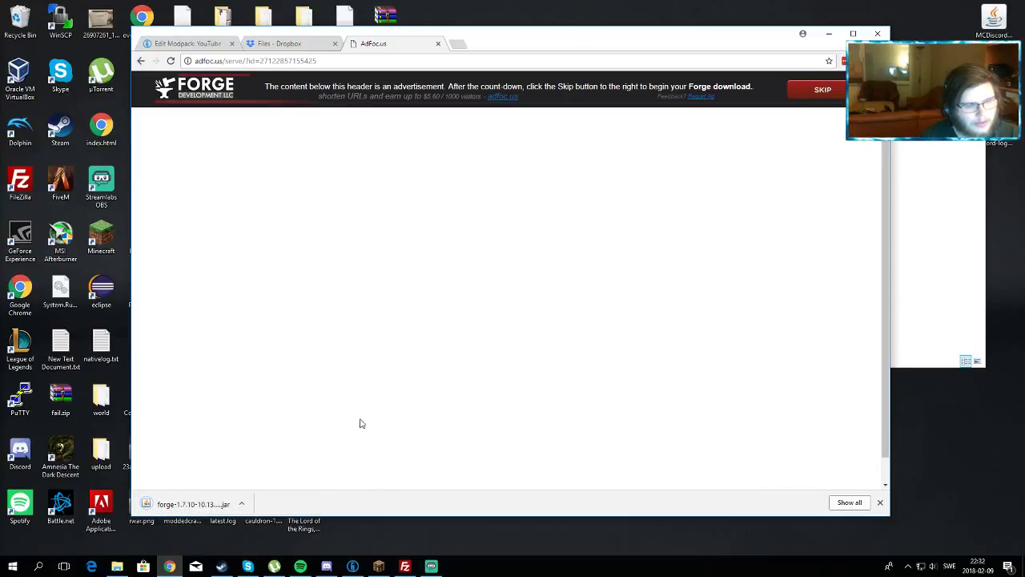
{"action": "left_click_drag", "start_coordinate": [228, 503], "coordinate": [950, 252]}
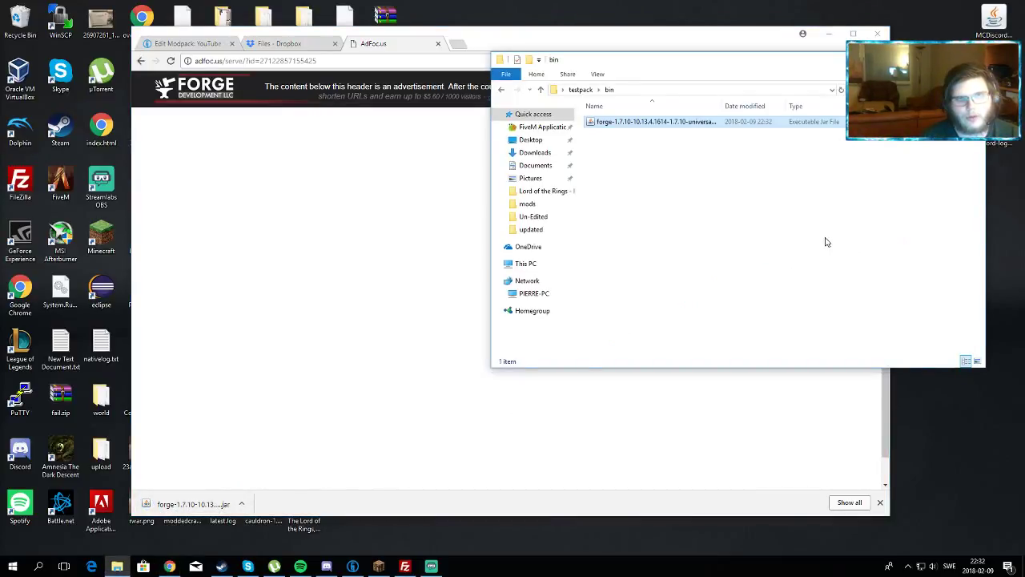
Rename the Forge jar in the bin folder to modpack.jar
{"action": "right_click", "coordinate": [671, 127]}
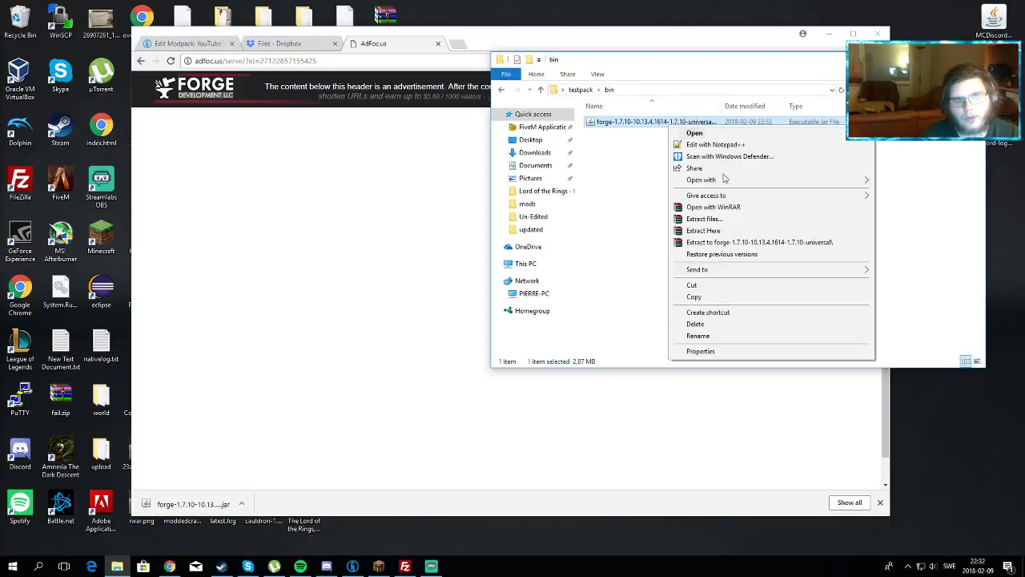
{"action": "left_click", "coordinate": [703, 336]}
{"action": "type", "text": "modpack.jar"}
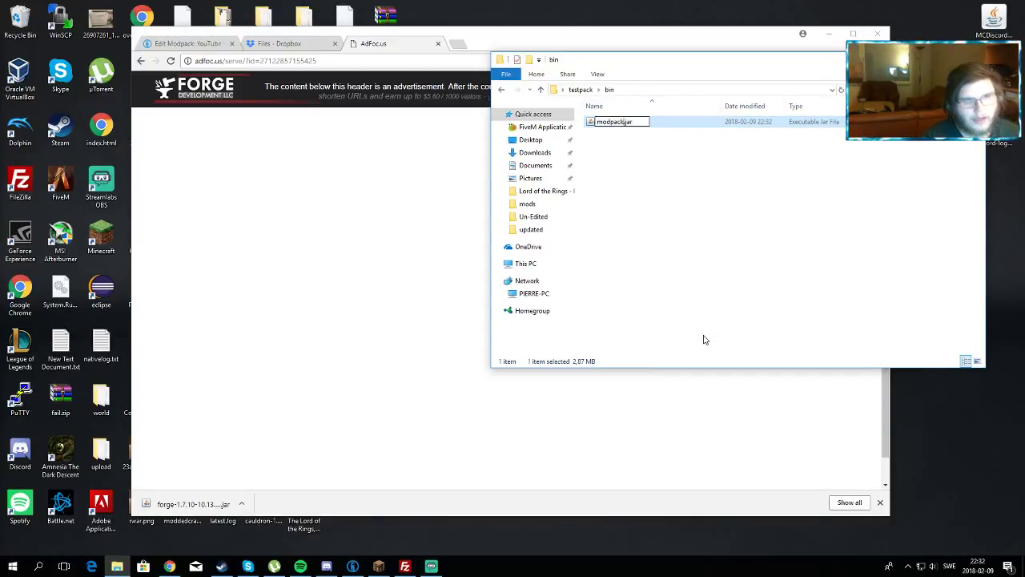
{"action": "key", "text": "Return"}
{"action": "left_click", "coordinate": [675, 258]}
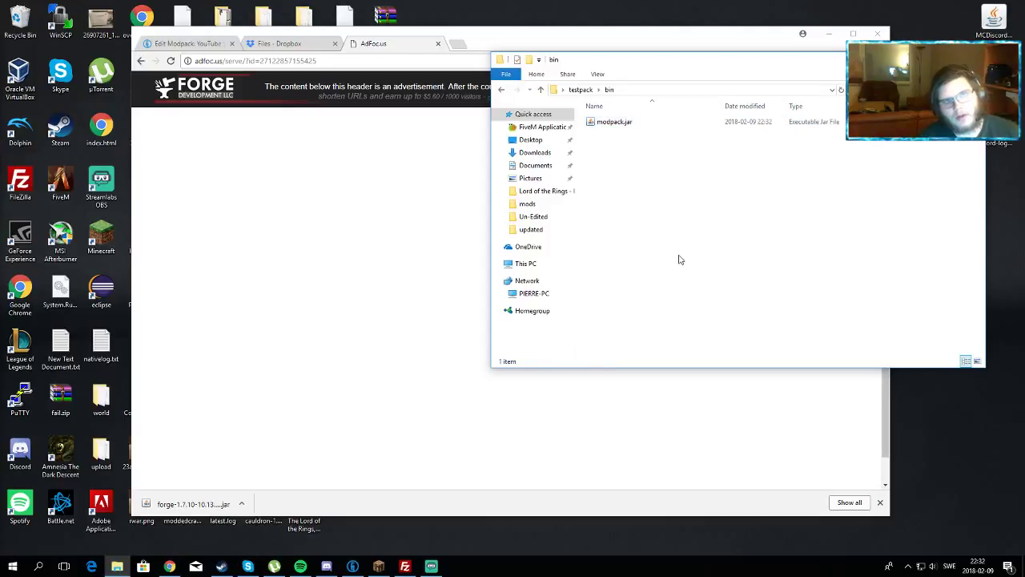
Return to the testpack folder and open its mods subfolder
{"action": "key", "text": "BackSpace"}
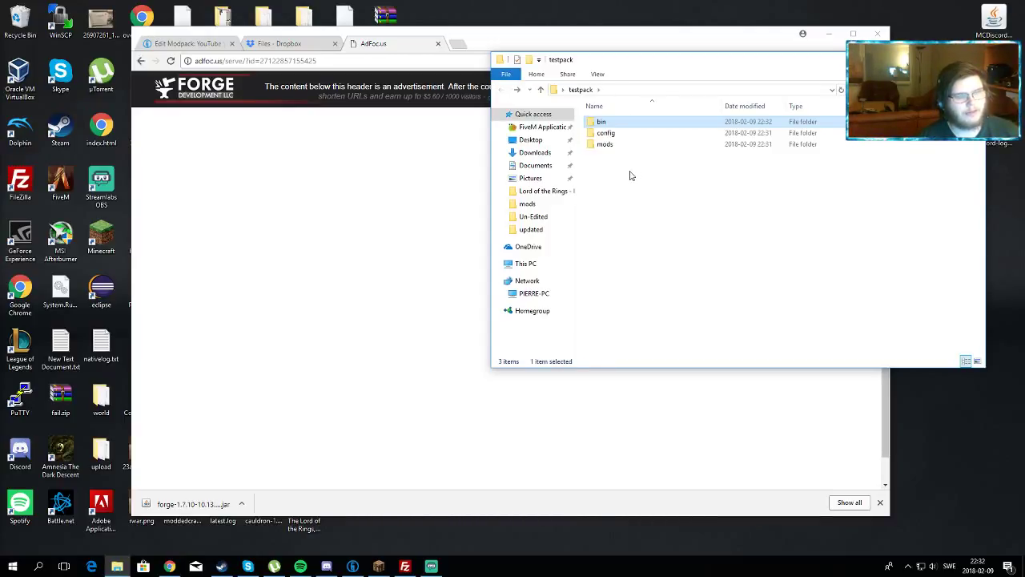
{"action": "left_click", "coordinate": [630, 174]}
{"action": "mouse_move", "coordinate": [623, 153]}
{"action": "left_mouse_down"}
{"action": "mouse_move", "coordinate": [627, 129]}
{"action": "mouse_move", "coordinate": [627, 152]}
{"action": "left_mouse_up"}
{"action": "double_click", "coordinate": [627, 147]}
{"action": "left_click_drag", "start_coordinate": [609, 196], "coordinate": [828, 96]}
{"action": "left_click_drag", "start_coordinate": [833, 168], "coordinate": [673, 107]}
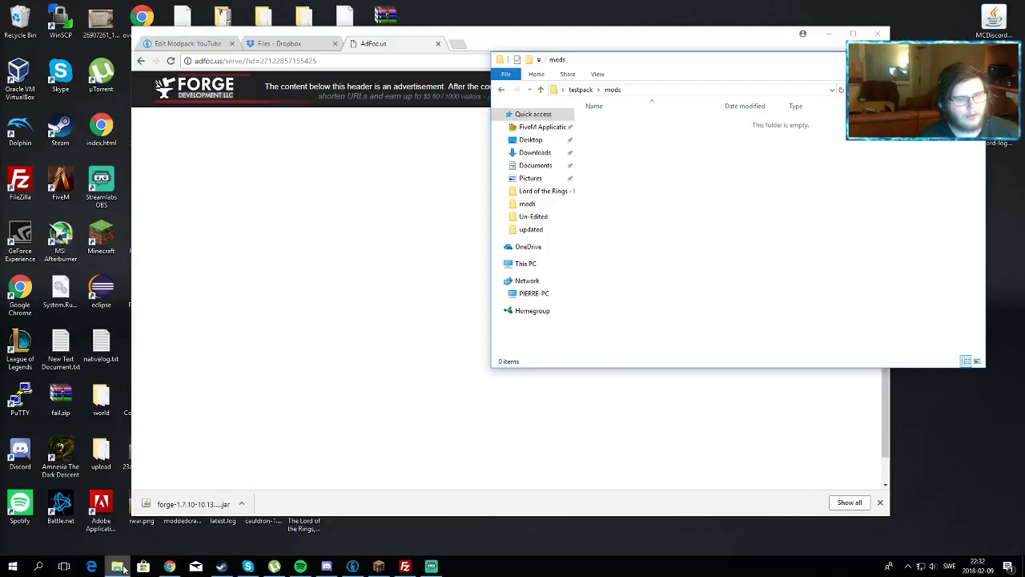
Open the pinned mods folder in a second Explorer window and place it beside the testpack mods folder
{"action": "right_click", "coordinate": [542, 266]}
{"action": "key", "text": "Escape"}
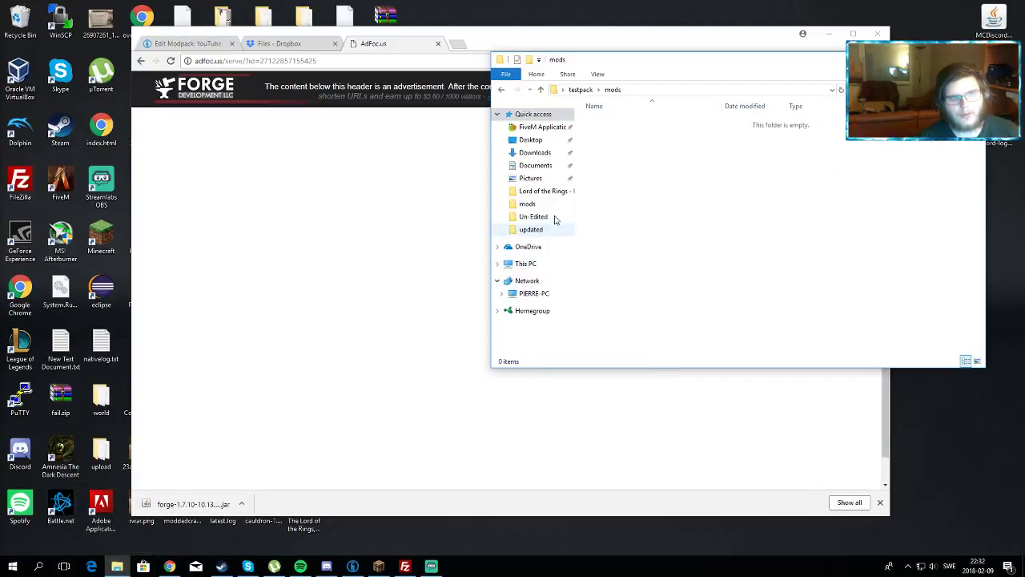
{"action": "right_click", "coordinate": [531, 206]}
{"action": "left_click", "coordinate": [579, 228]}
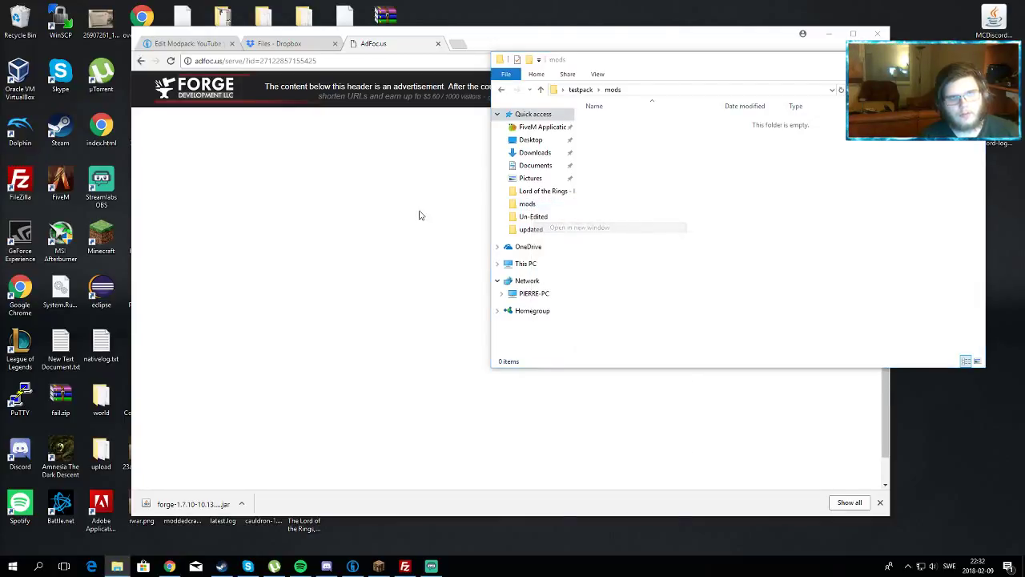
{"action": "left_click_drag", "start_coordinate": [683, 70], "coordinate": [359, 159]}
Go to %appdata% in the second window and open .technic, modpacks and the moddedcraft-factions-247 folder
{"action": "left_click", "coordinate": [484, 195]}
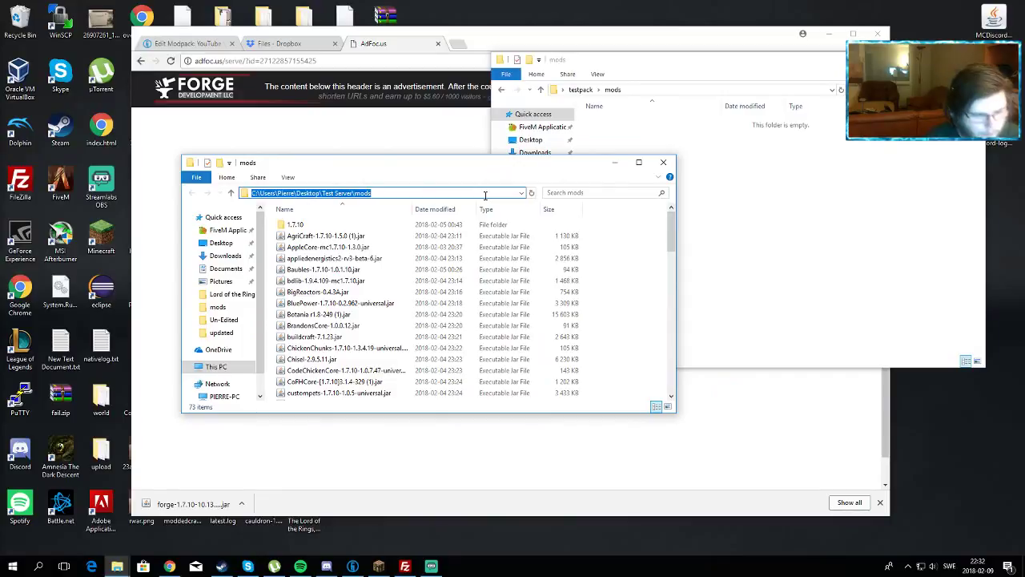
{"action": "type", "text": "%appdata%"}
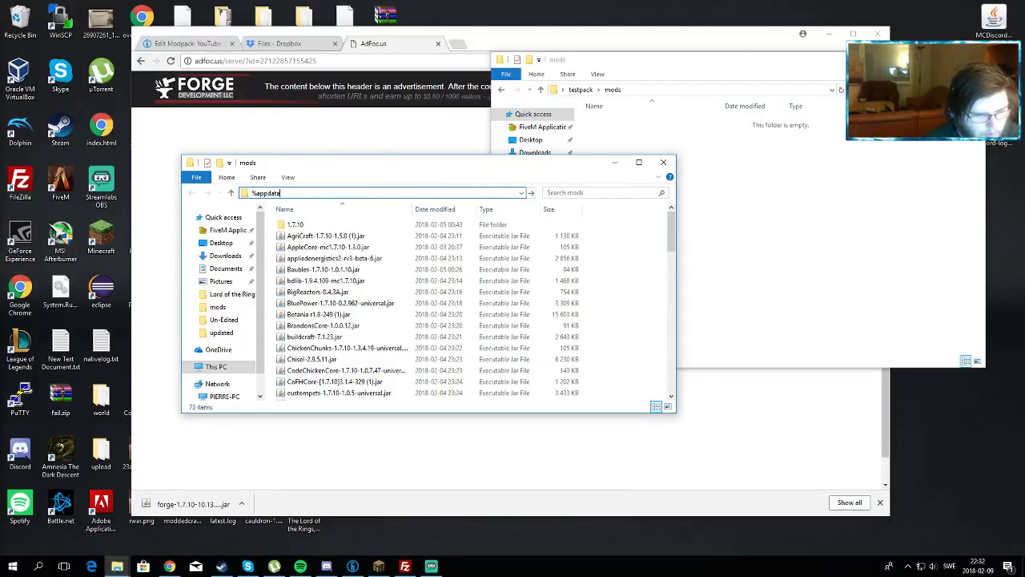
{"action": "key", "text": "Return"}
{"action": "double_click", "coordinate": [396, 248]}
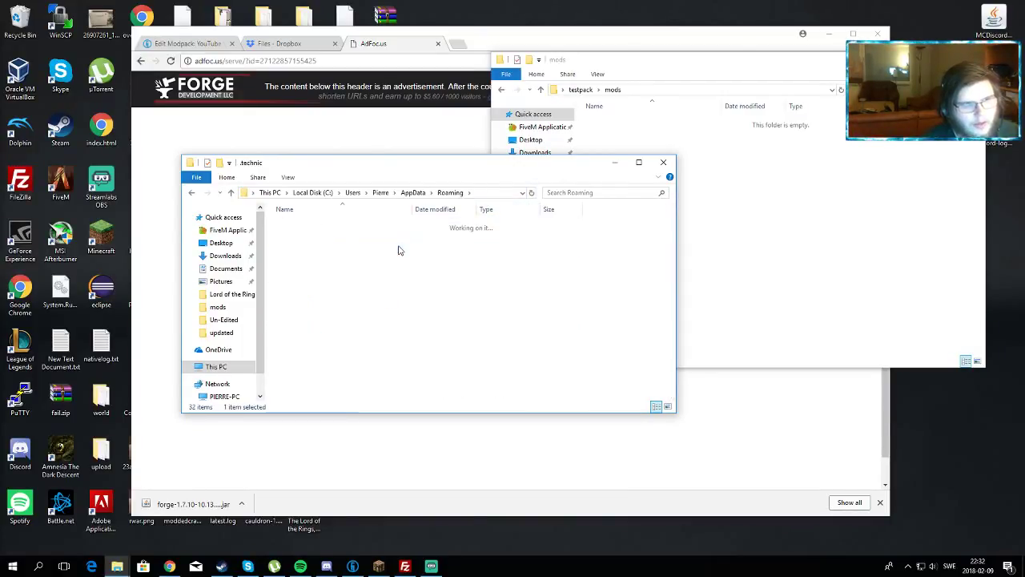
{"action": "double_click", "coordinate": [385, 258]}
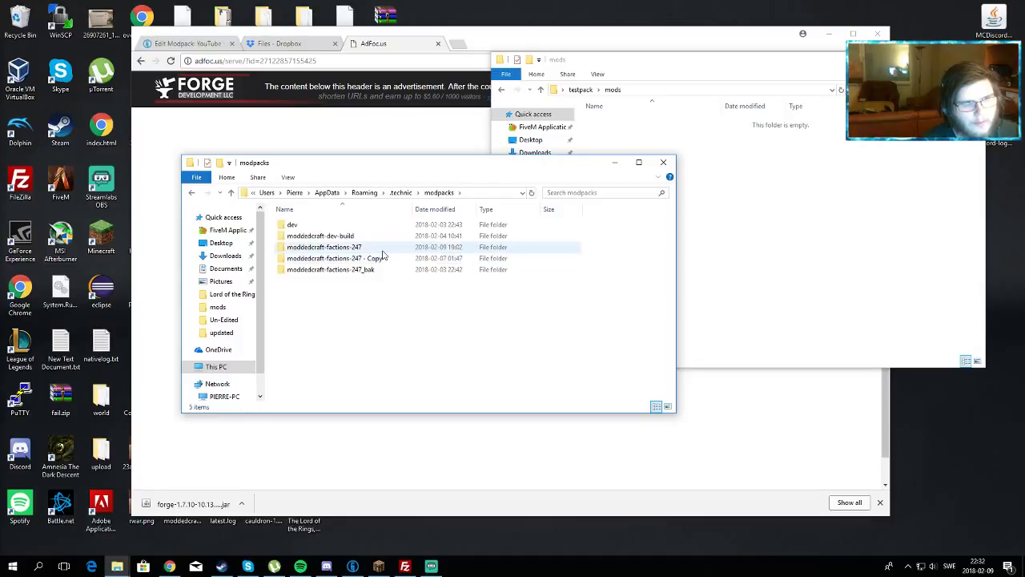
{"action": "double_click", "coordinate": [381, 249]}
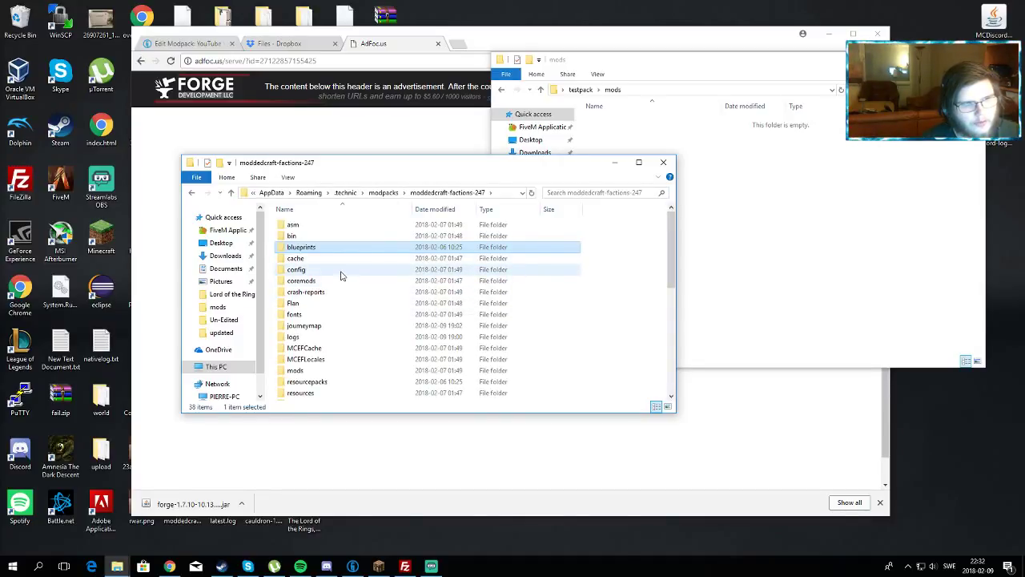
Copy BetterTitleScreen-1.7.10-1.1.jar and CustomMainMenu-MC1.7.10-1.9.2.jar from the moddedcraft-factions-247 mods folder into testpack's mods folder
{"action": "double_click", "coordinate": [323, 372]}
{"action": "scroll", "coordinate": [328, 364], "scroll_direction": "down", "scroll_amount": 15}
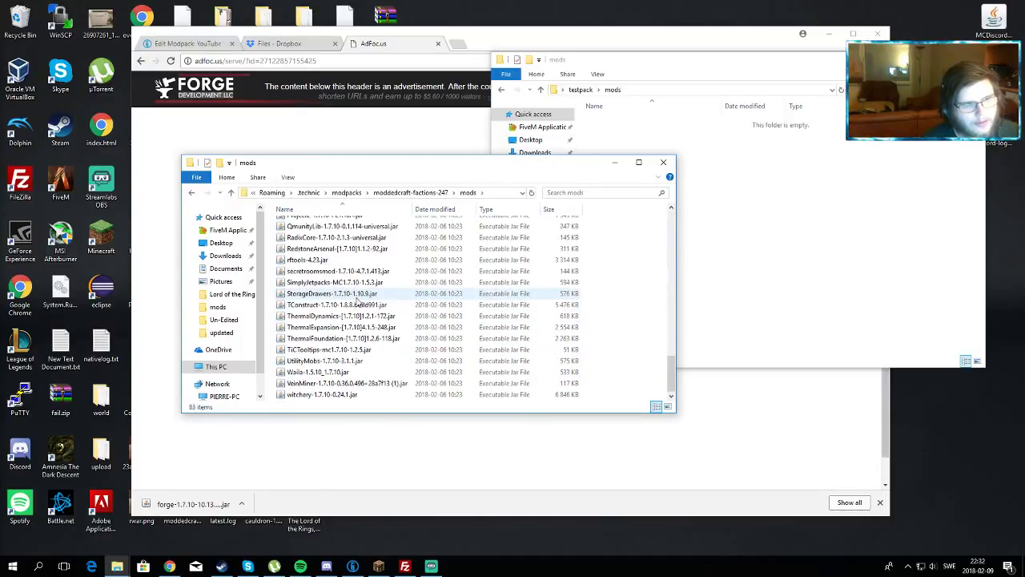
{"action": "scroll", "coordinate": [336, 337], "scroll_direction": "up", "scroll_amount": 8}
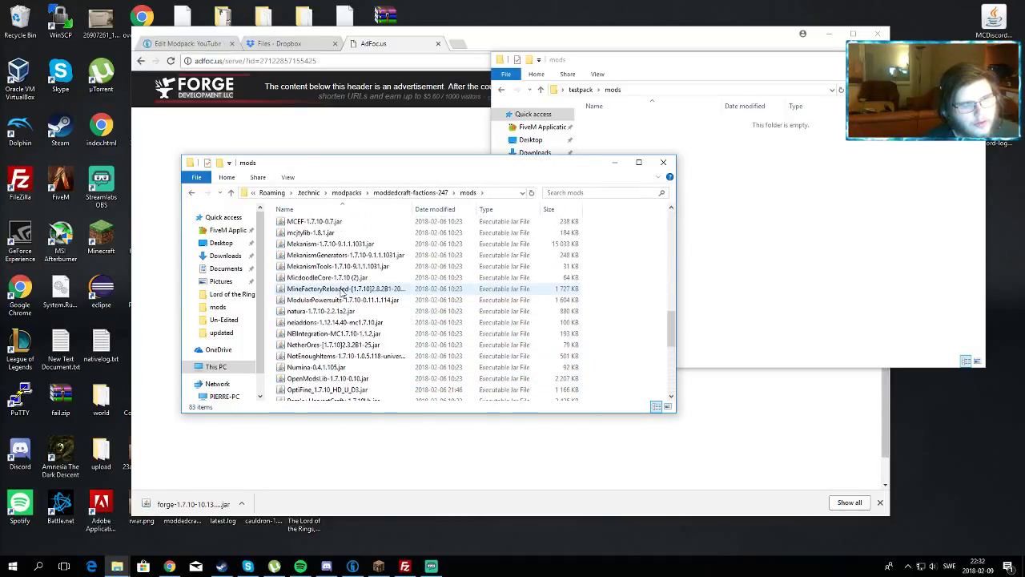
{"action": "scroll", "coordinate": [343, 291], "scroll_direction": "up", "scroll_amount": 6}
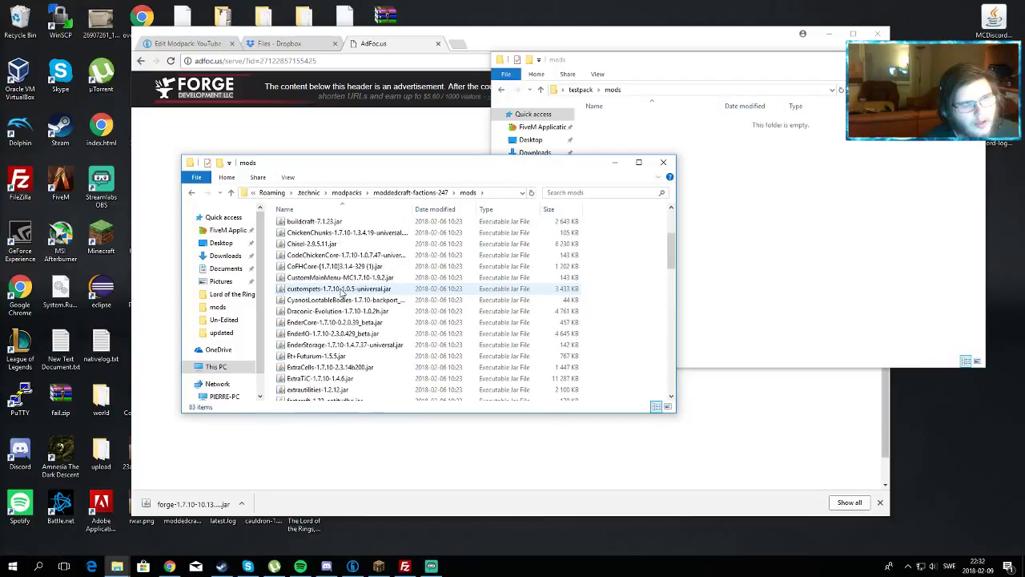
{"action": "scroll", "coordinate": [343, 292], "scroll_direction": "up", "scroll_amount": 1}
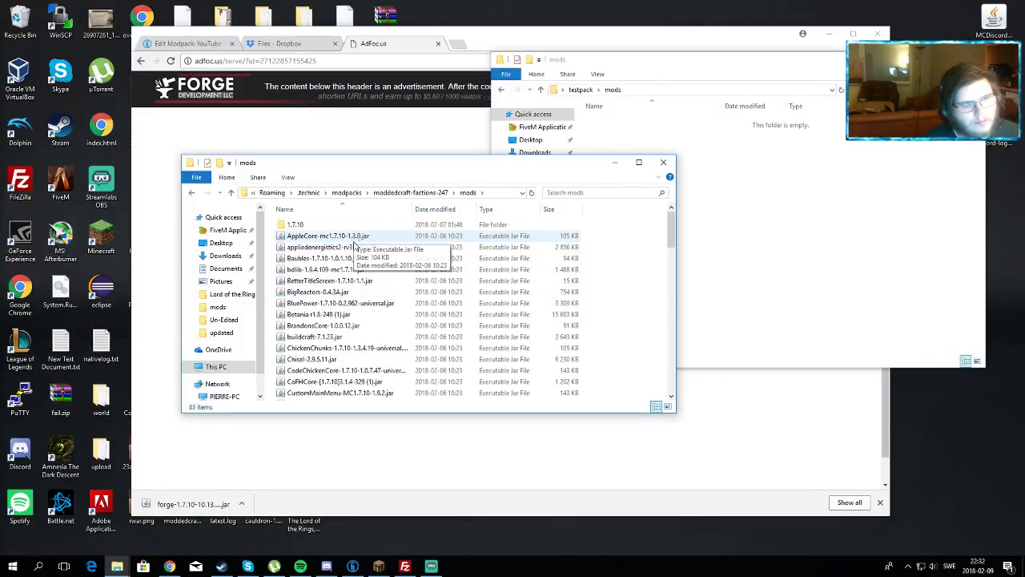
{"action": "left_click", "coordinate": [354, 282]}
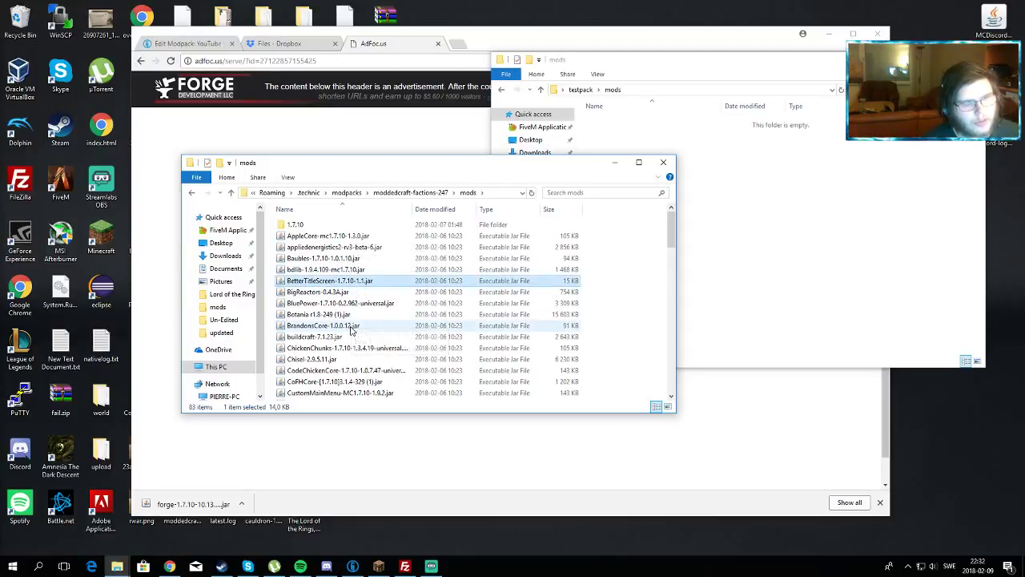
{"action": "scroll", "coordinate": [362, 328], "scroll_direction": "down", "scroll_amount": 2}
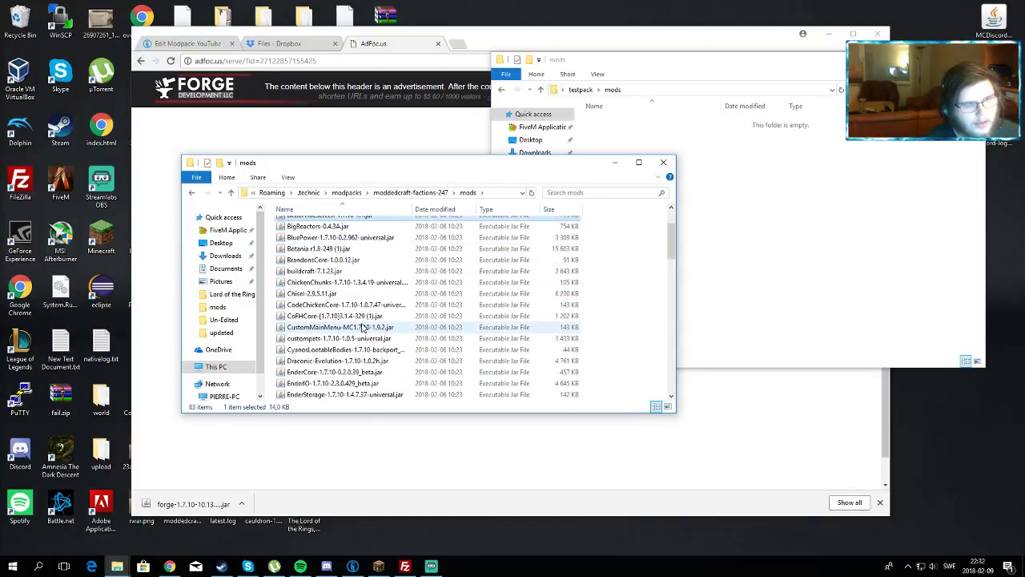
{"action": "left_click", "coordinate": [362, 329], "text": "ctrl"}
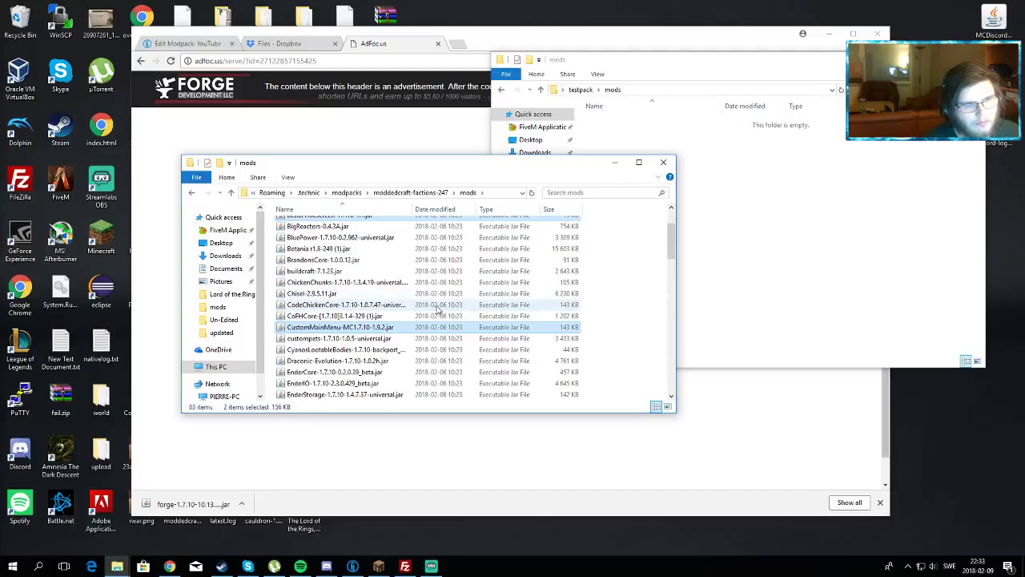
{"action": "left_click", "coordinate": [761, 204]}
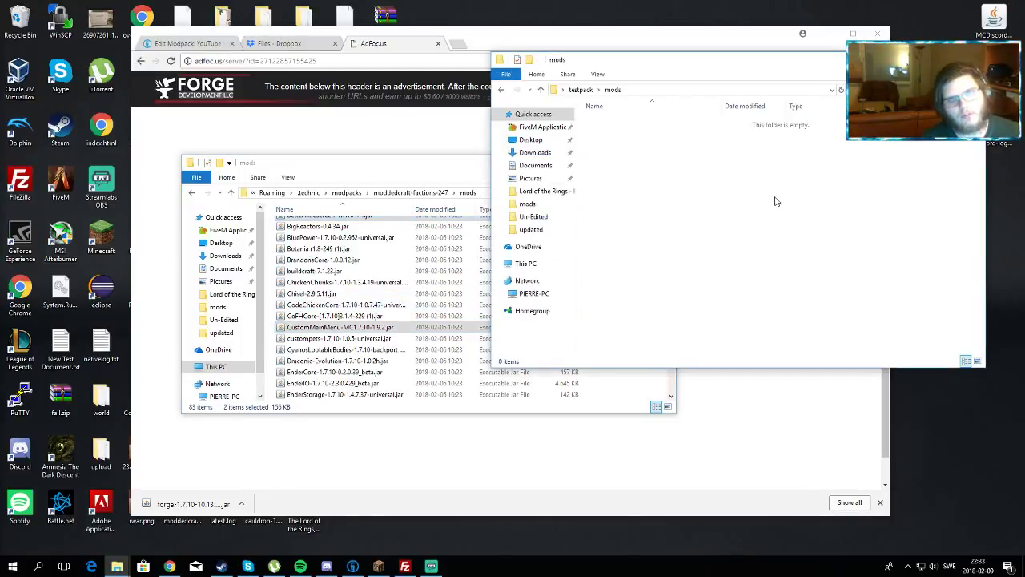
{"action": "key", "text": "ctrl+v"}
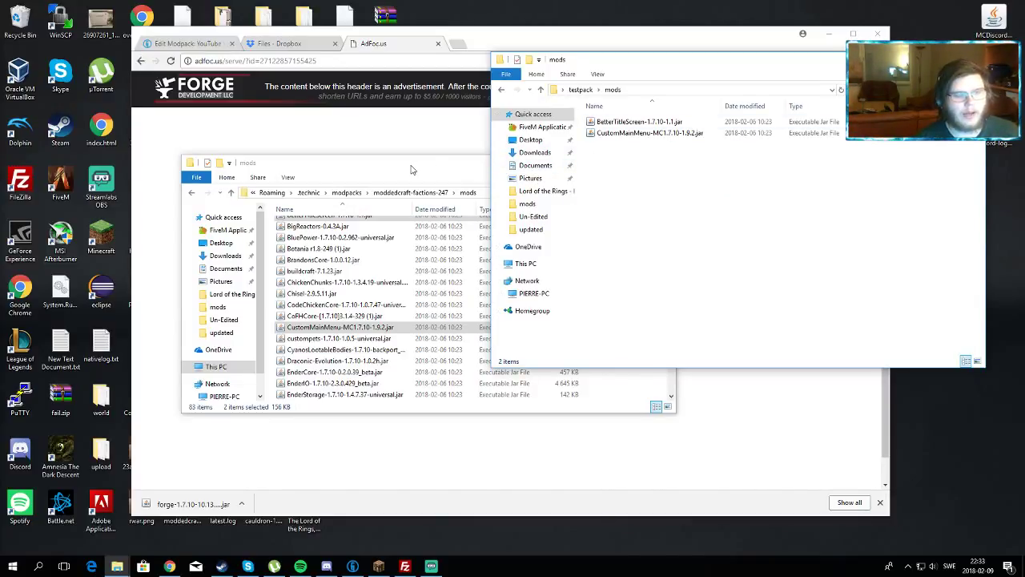
Close the moddedcraft-factions-247 mods window and go back up to the testpack folder
{"action": "left_click_drag", "start_coordinate": [411, 169], "coordinate": [383, 186]}
{"action": "left_click", "coordinate": [705, 243]}
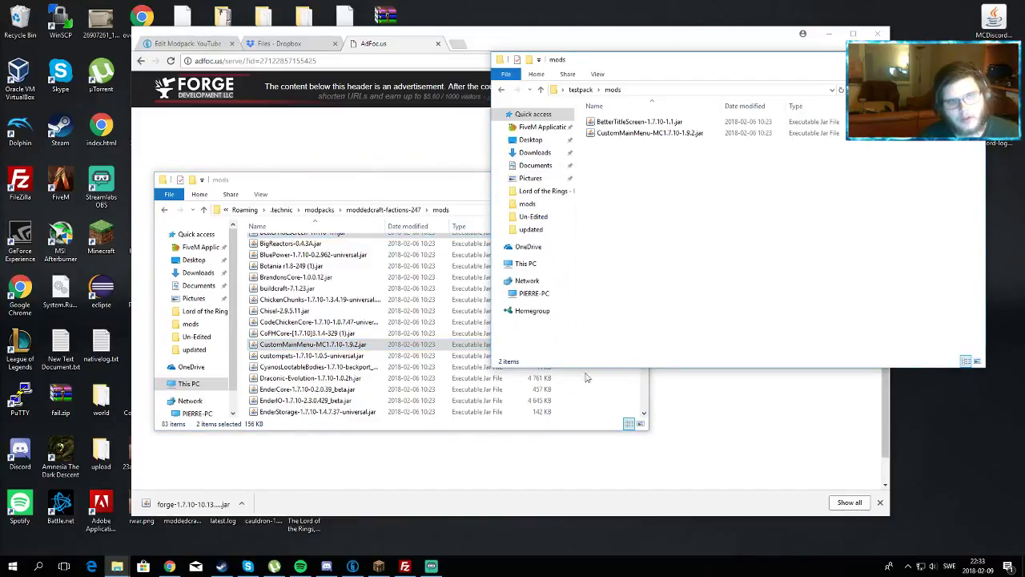
{"action": "left_click", "coordinate": [601, 401]}
{"action": "left_click", "coordinate": [636, 179]}
{"action": "key", "text": "BackSpace"}
Compress the bin, config and mods folders together into a ZIP-format archive named testpack.zip
{"action": "left_click_drag", "start_coordinate": [721, 179], "coordinate": [524, 76]}
{"action": "right_click", "coordinate": [619, 136]}
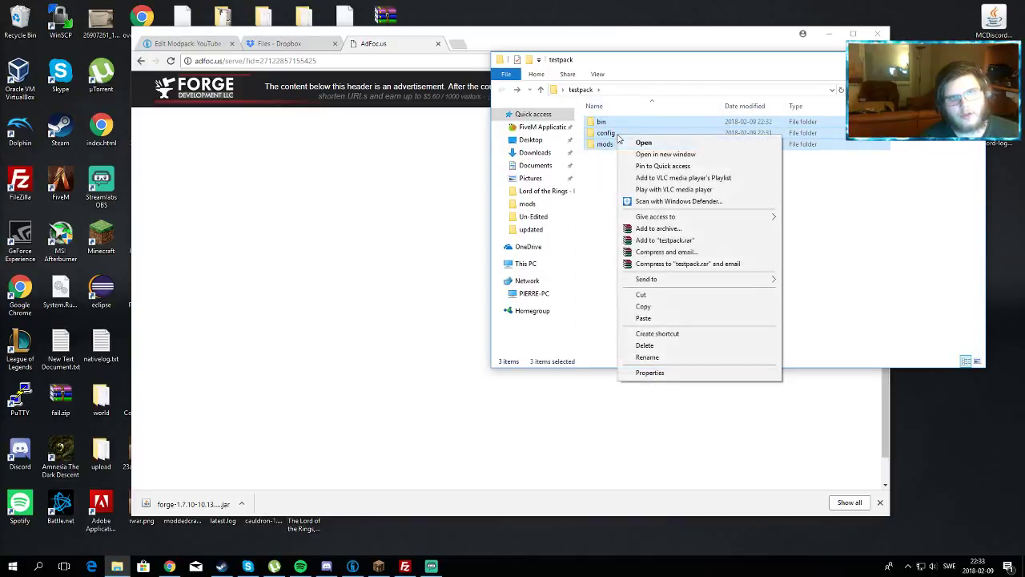
{"action": "left_click", "coordinate": [675, 229]}
{"action": "left_click", "coordinate": [477, 271]}
{"action": "left_click", "coordinate": [444, 217]}
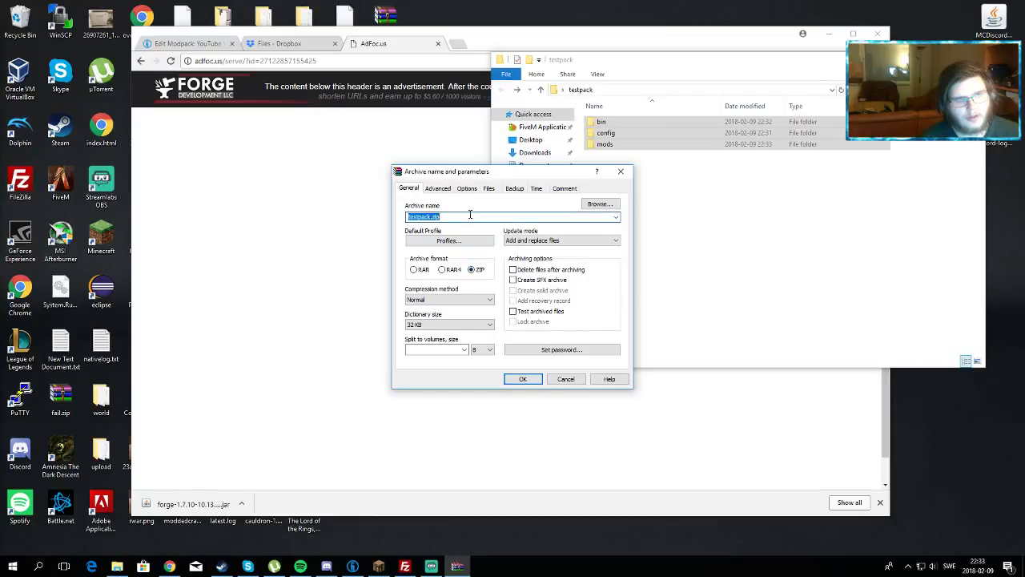
{"action": "left_click", "coordinate": [434, 216]}
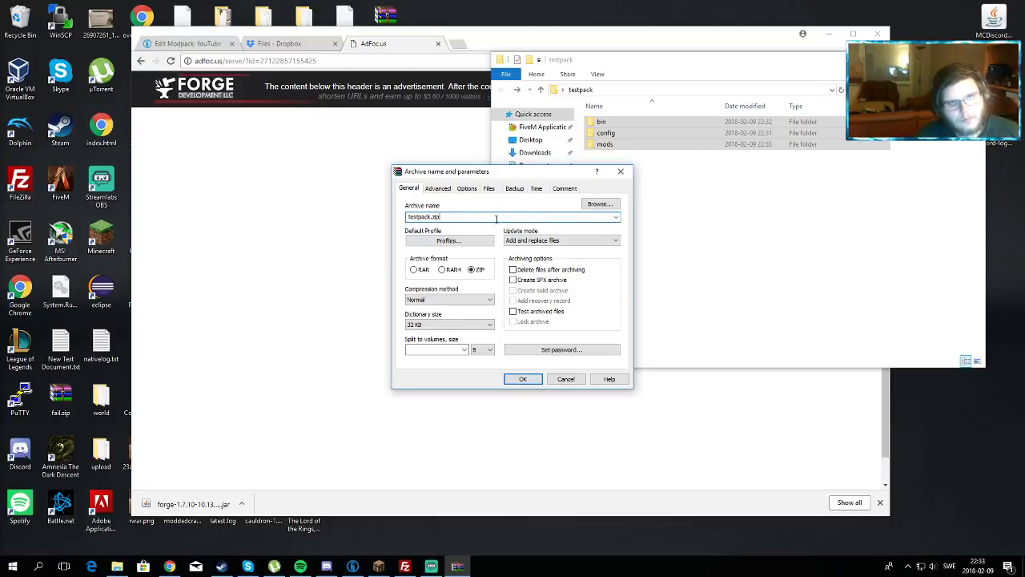
{"action": "left_click", "coordinate": [519, 379]}
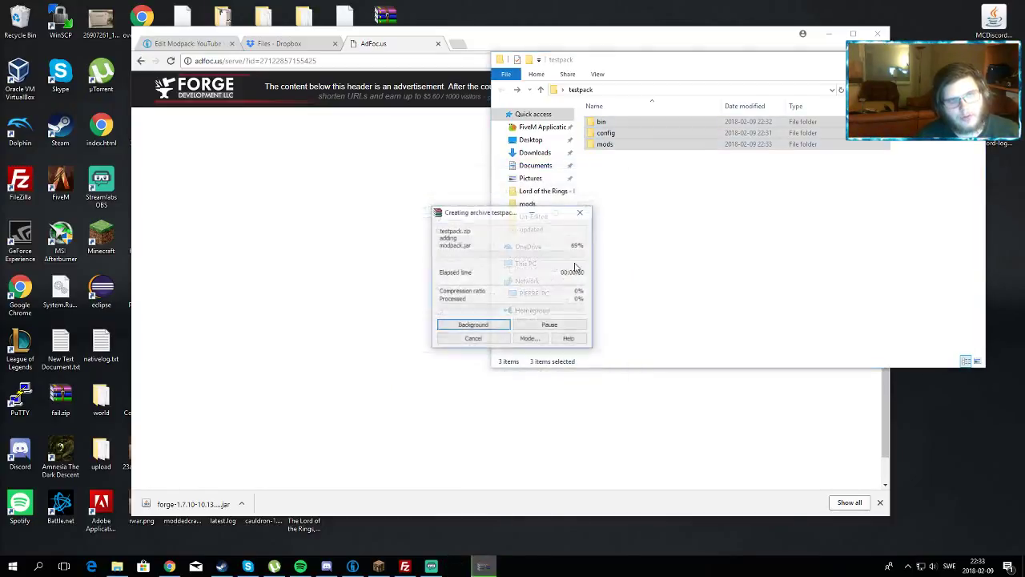
{"action": "left_click", "coordinate": [638, 180]}
{"action": "left_click_drag", "start_coordinate": [710, 158], "coordinate": [648, 172]}
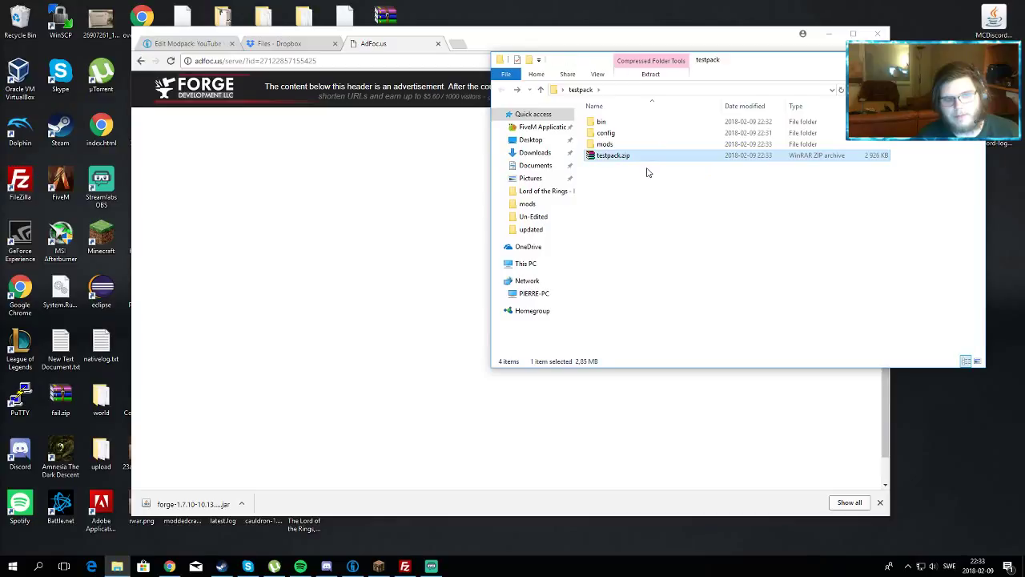
Switch to Dropbox in the browser and upload testpack.zip from the testpack folder on the Desktop
{"action": "left_click", "coordinate": [300, 44]}
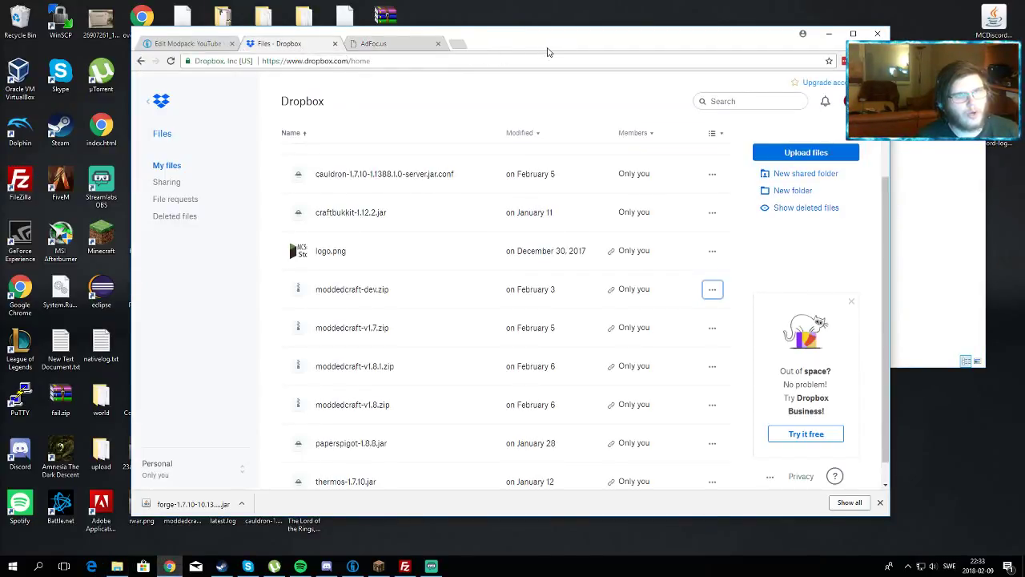
{"action": "left_click_drag", "start_coordinate": [557, 44], "coordinate": [411, 54]}
{"action": "scroll", "coordinate": [251, 393], "scroll_direction": "up", "scroll_amount": 2}
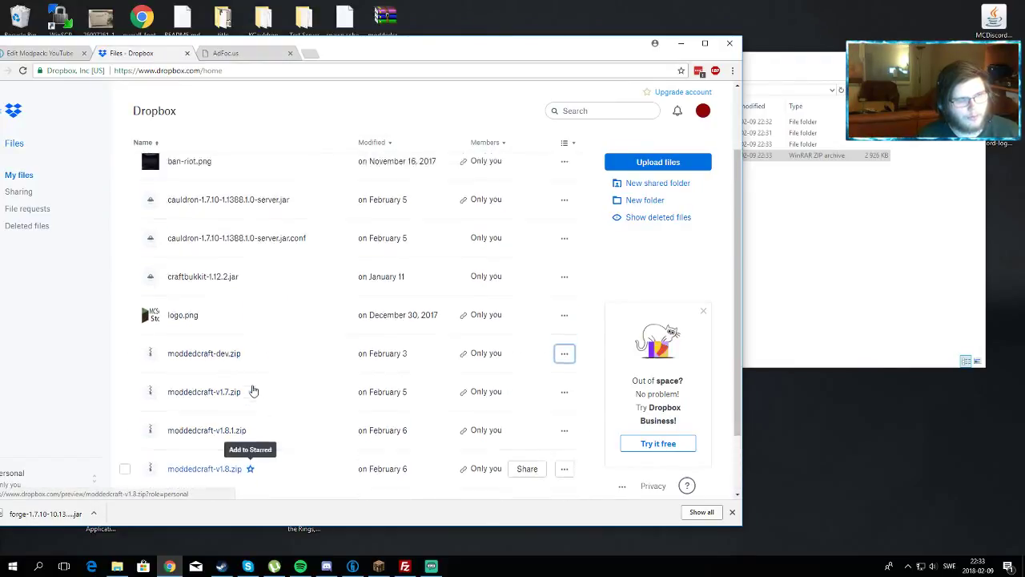
{"action": "scroll", "coordinate": [265, 336], "scroll_direction": "down", "scroll_amount": 2}
{"action": "left_click", "coordinate": [642, 166]}
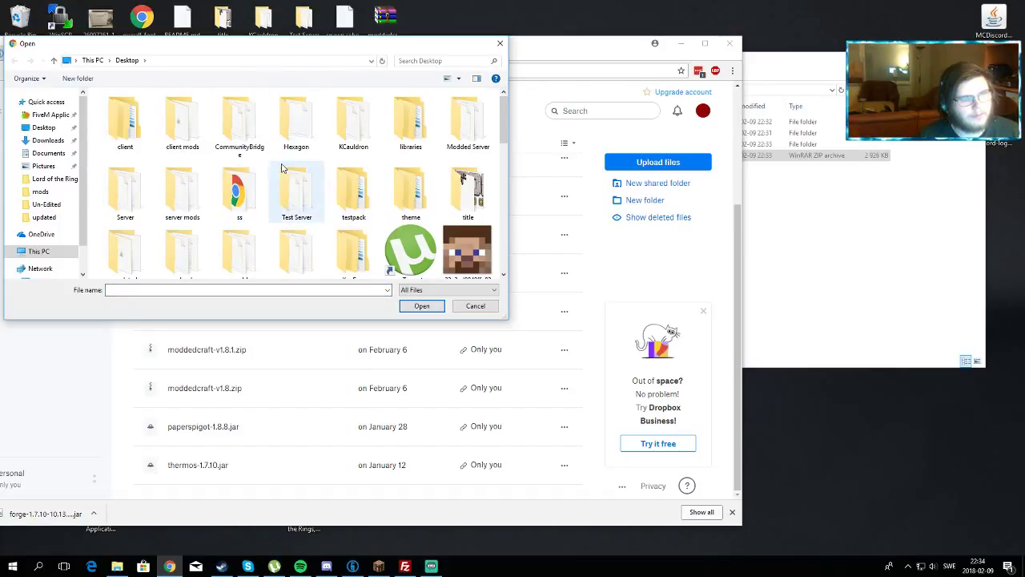
{"action": "scroll", "coordinate": [345, 188], "scroll_direction": "down", "scroll_amount": 1}
{"action": "double_click", "coordinate": [341, 170]}
{"action": "double_click", "coordinate": [229, 143]}
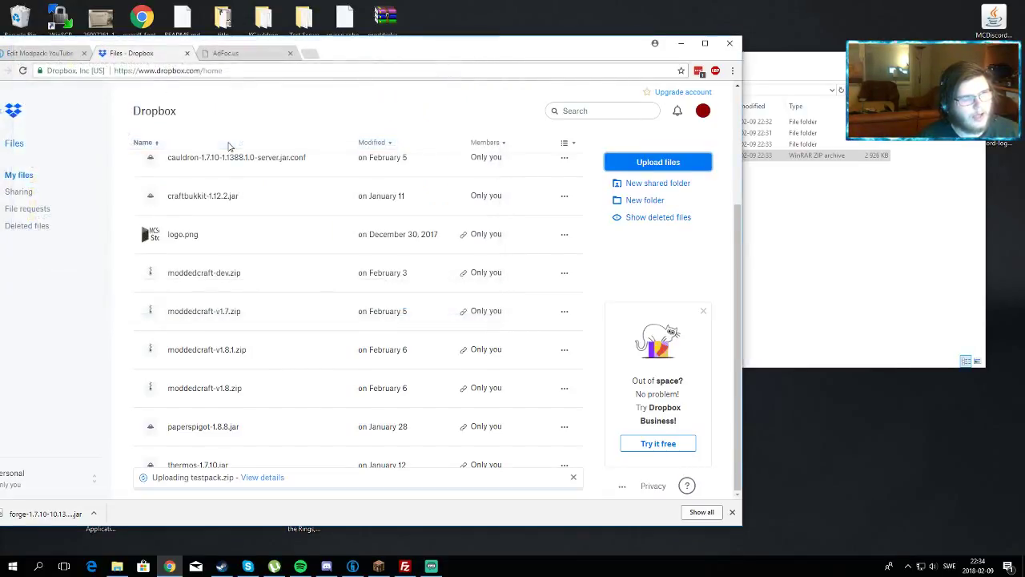
{"action": "left_click_drag", "start_coordinate": [398, 58], "coordinate": [471, 48]}
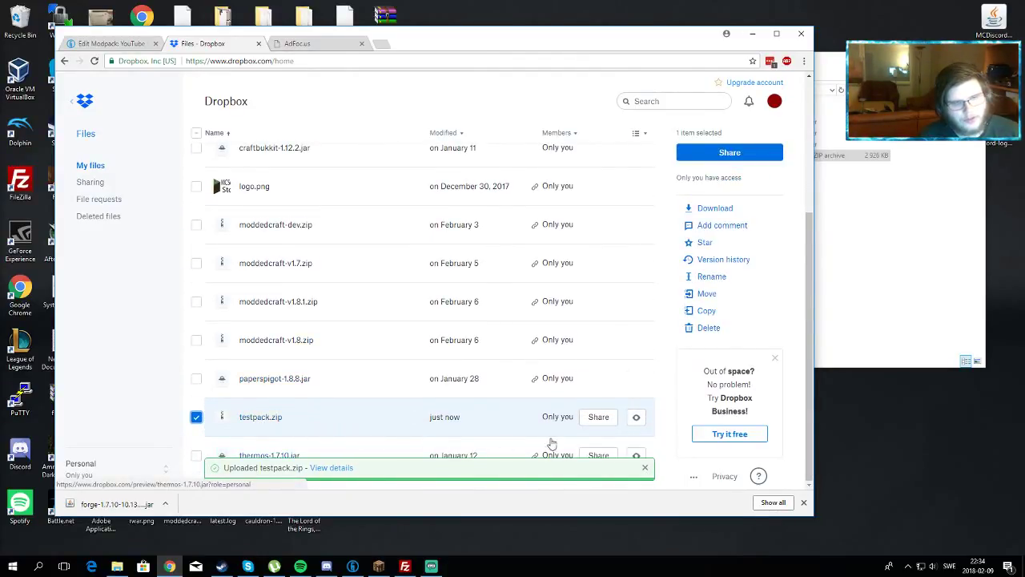
Create a sharing link for testpack.zip in Dropbox and copy it
{"action": "left_click", "coordinate": [598, 417]}
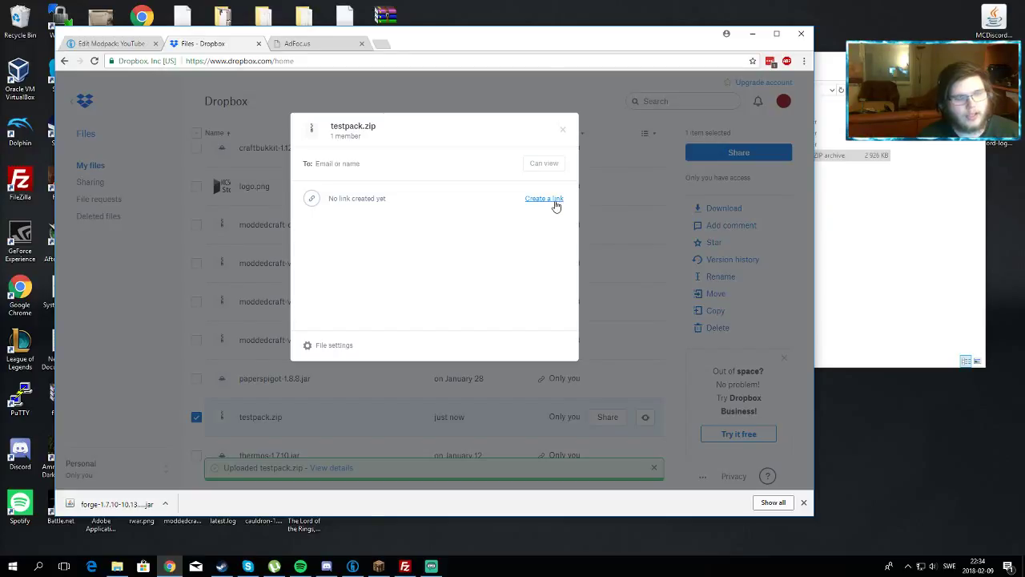
{"action": "left_click", "coordinate": [554, 202]}
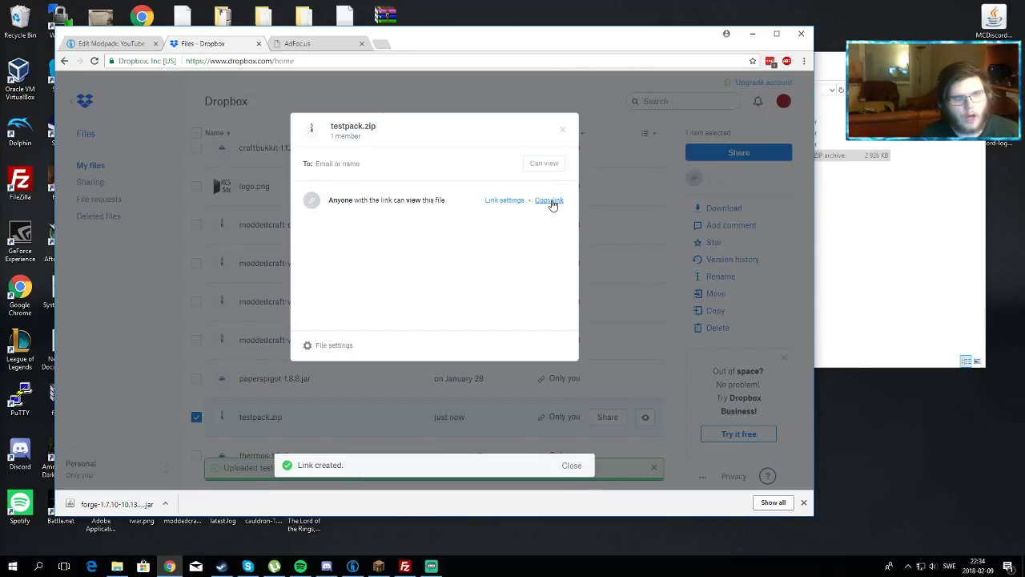
{"action": "left_click", "coordinate": [550, 202]}
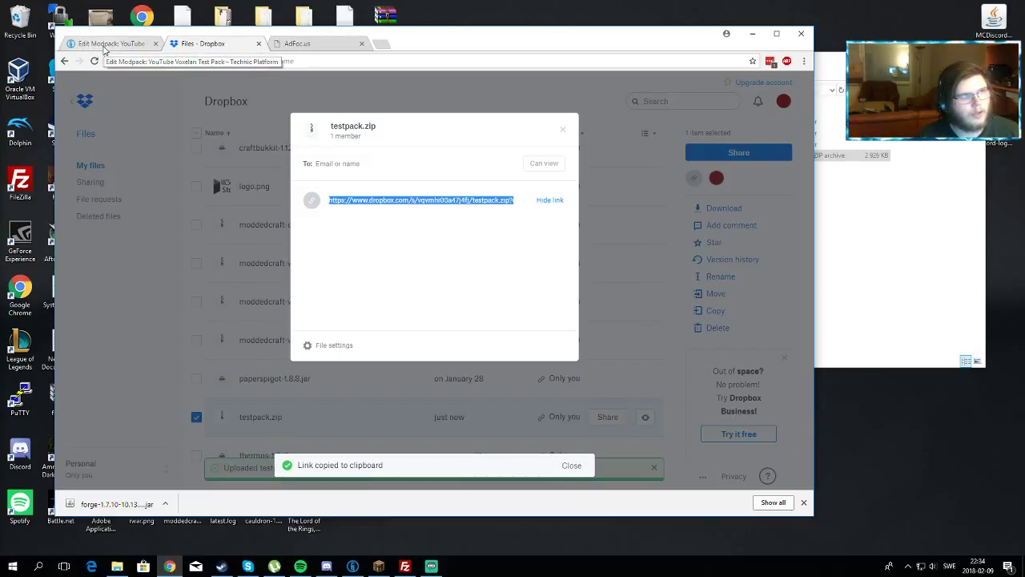
Paste the Dropbox link as the Technic modpack's Modpack Location and change its ending to dl=1
{"action": "left_click", "coordinate": [112, 44]}
{"action": "scroll", "coordinate": [339, 229], "scroll_direction": "up", "scroll_amount": 1}
{"action": "left_click", "coordinate": [489, 303]}
{"action": "key", "text": "ctrl+v"}
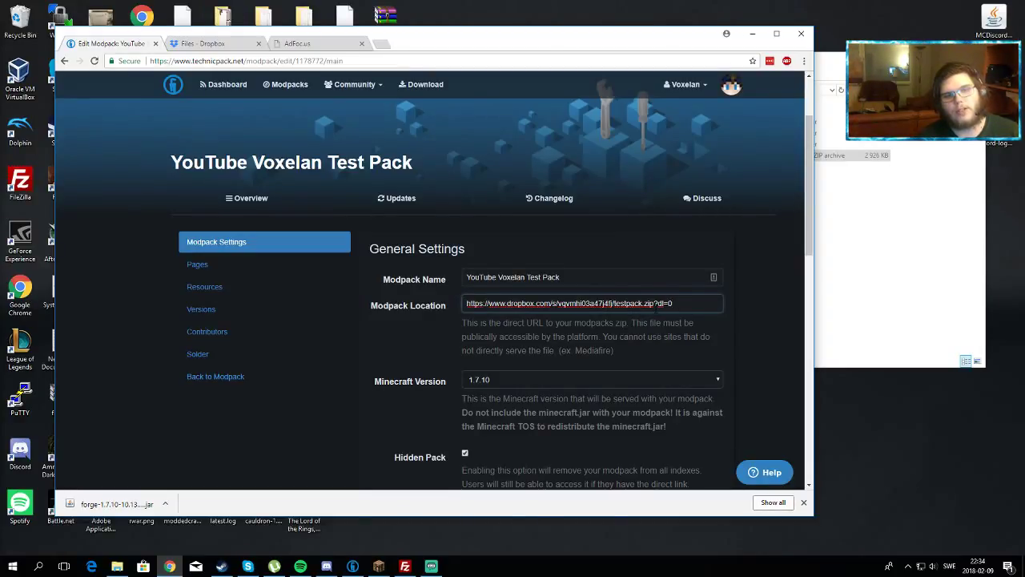
{"action": "key", "text": "BackSpace"}
{"action": "type", "text": "1"}
{"action": "left_click", "coordinate": [658, 331]}
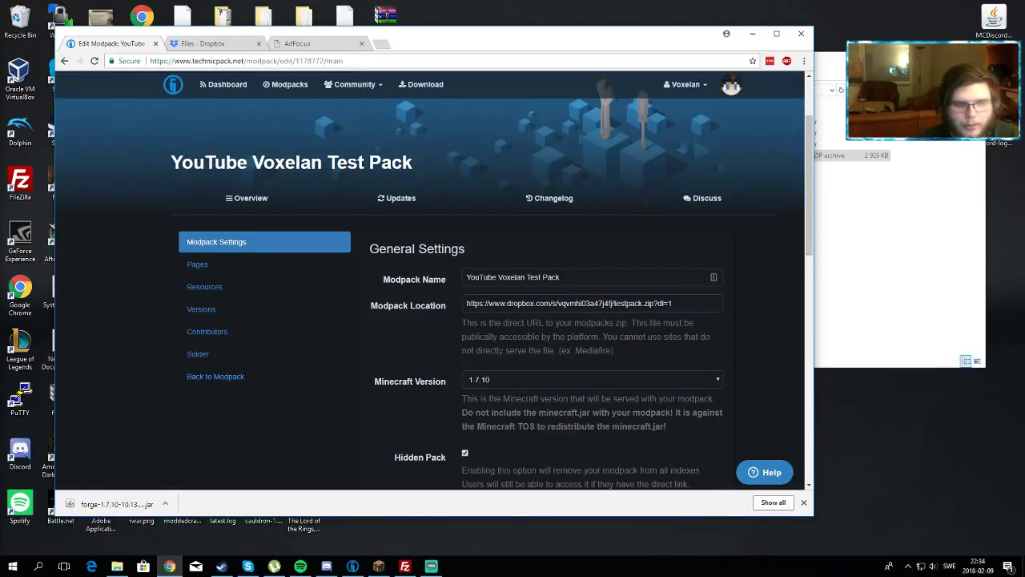
Check modpack.jar in testpack's bin folder against the Minecraft Version setting and its minecraft.jar note, then return to the testpack folder
{"action": "scroll", "coordinate": [446, 357], "scroll_direction": "down", "scroll_amount": 1}
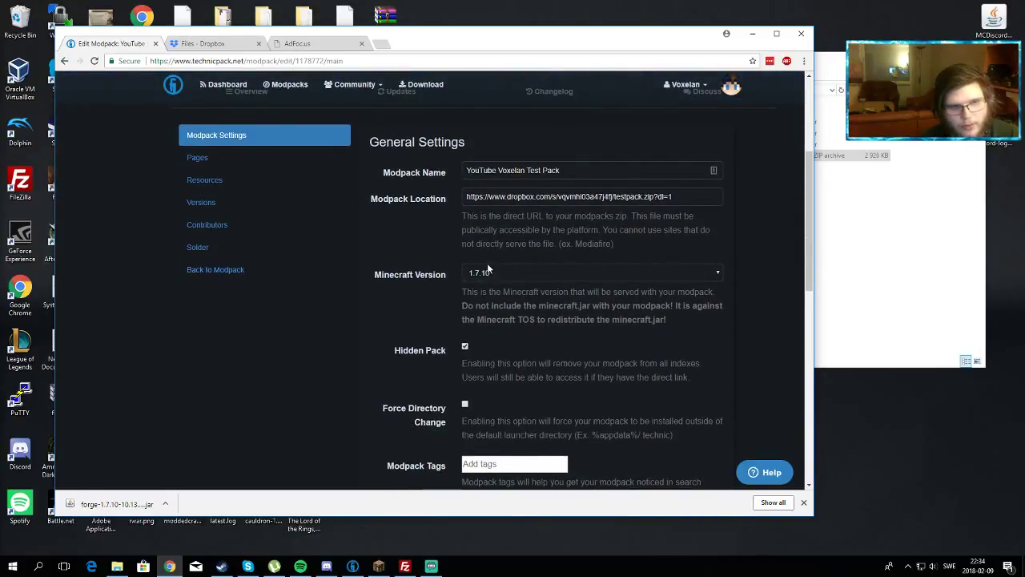
{"action": "left_click", "coordinate": [911, 206]}
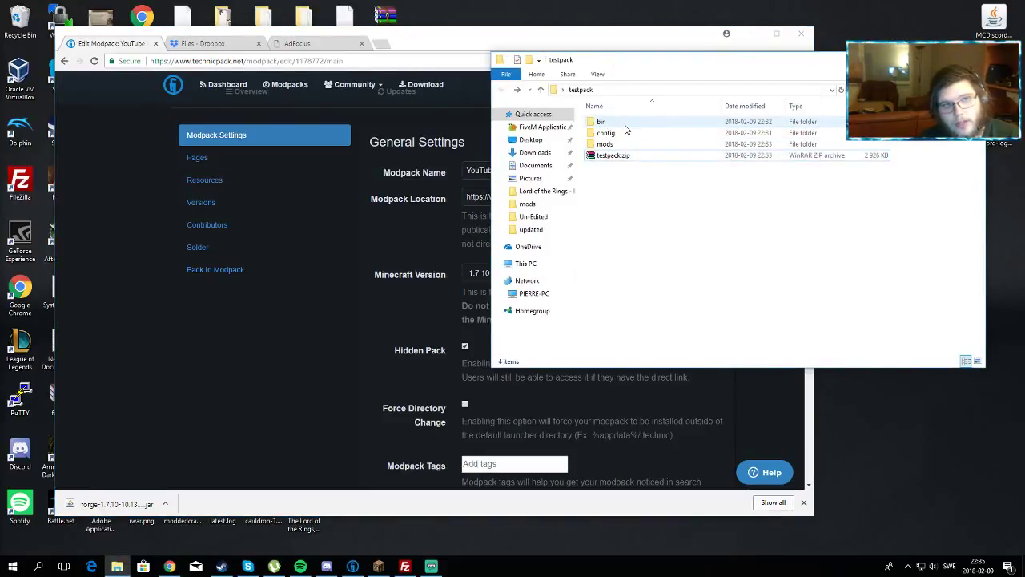
{"action": "double_click", "coordinate": [625, 127]}
{"action": "left_click_drag", "start_coordinate": [632, 141], "coordinate": [645, 158]}
{"action": "left_click", "coordinate": [389, 270]}
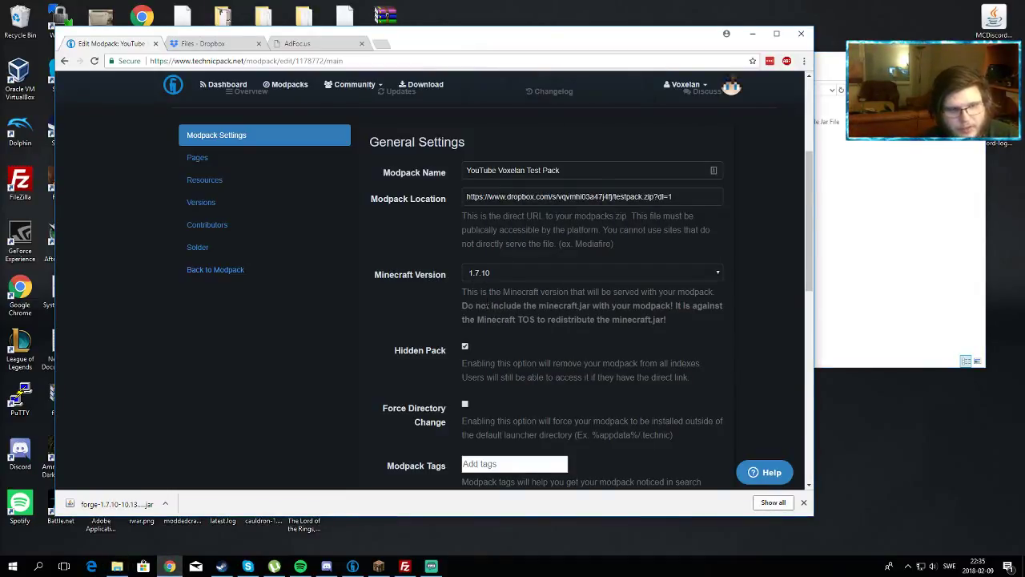
{"action": "left_click_drag", "start_coordinate": [462, 291], "coordinate": [589, 292]}
{"action": "left_click", "coordinate": [589, 293]}
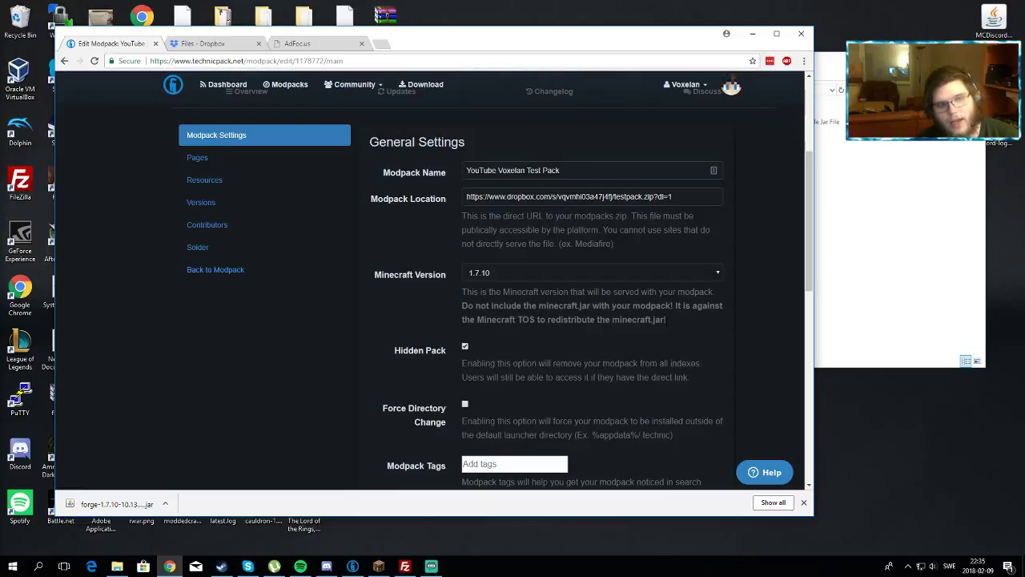
{"action": "left_click", "coordinate": [842, 302]}
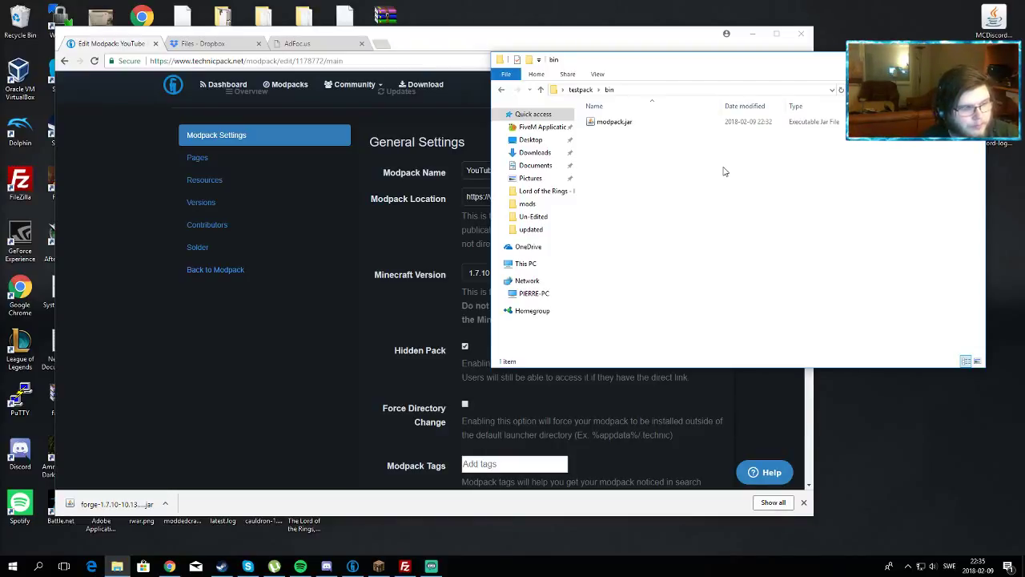
{"action": "left_click", "coordinate": [446, 292]}
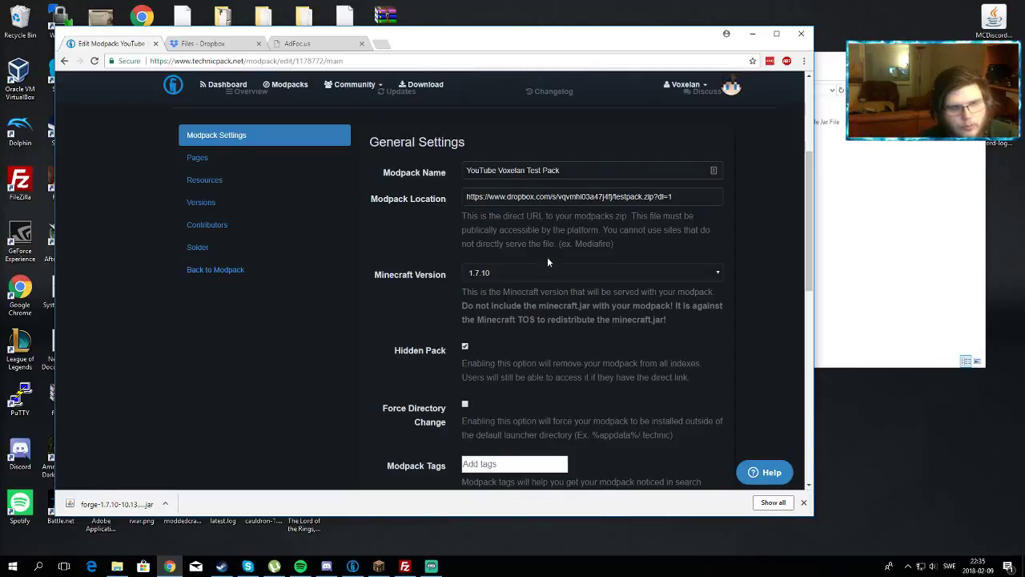
{"action": "left_click", "coordinate": [495, 272]}
{"action": "left_click", "coordinate": [488, 273]}
{"action": "left_click", "coordinate": [856, 267]}
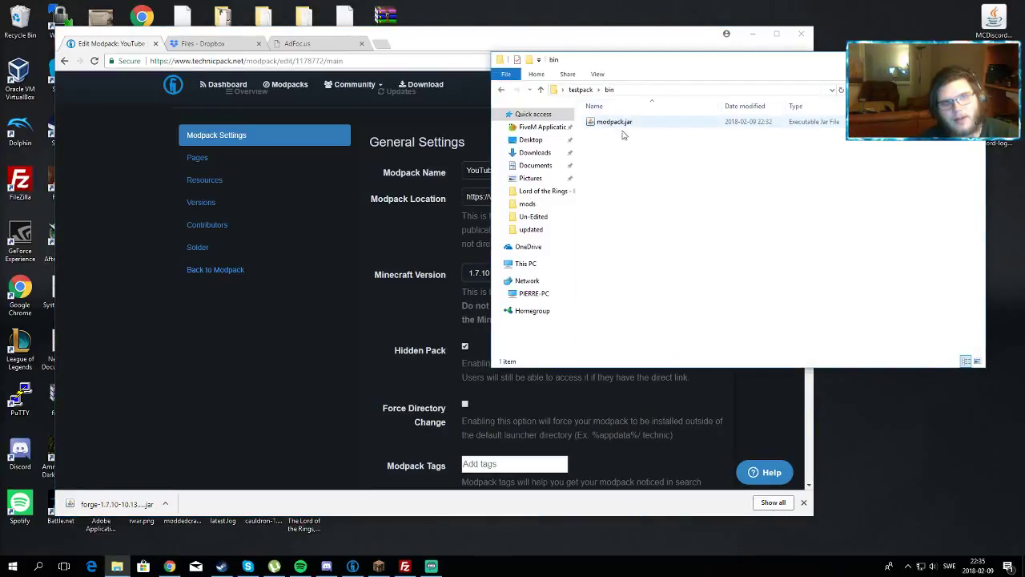
{"action": "left_click", "coordinate": [580, 89]}
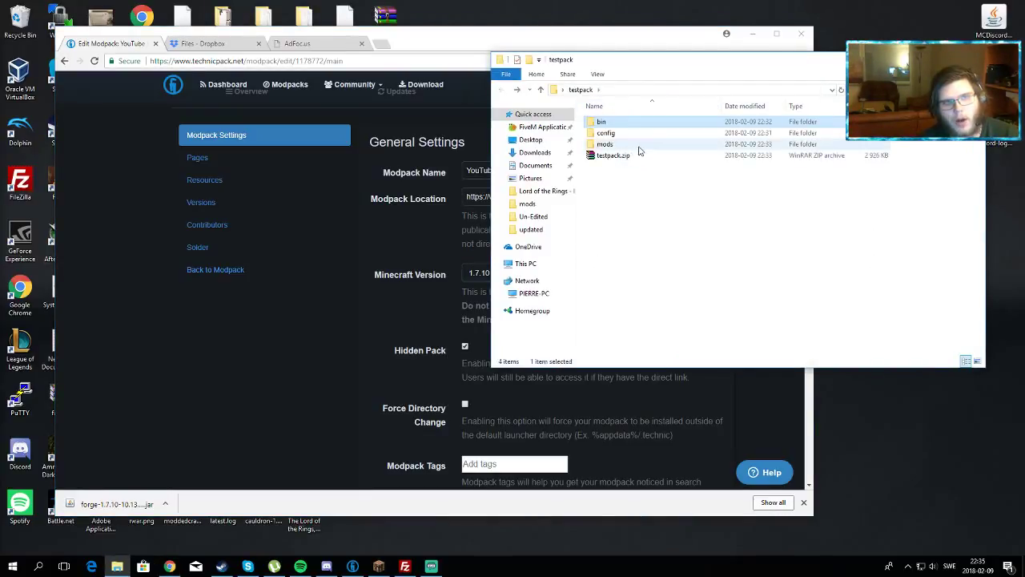
Review the modpack settings from Minecraft Version to Force Directory Change, including the example launcher directory path
{"action": "left_click", "coordinate": [420, 288]}
{"action": "scroll", "coordinate": [417, 295], "scroll_direction": "down", "scroll_amount": 2}
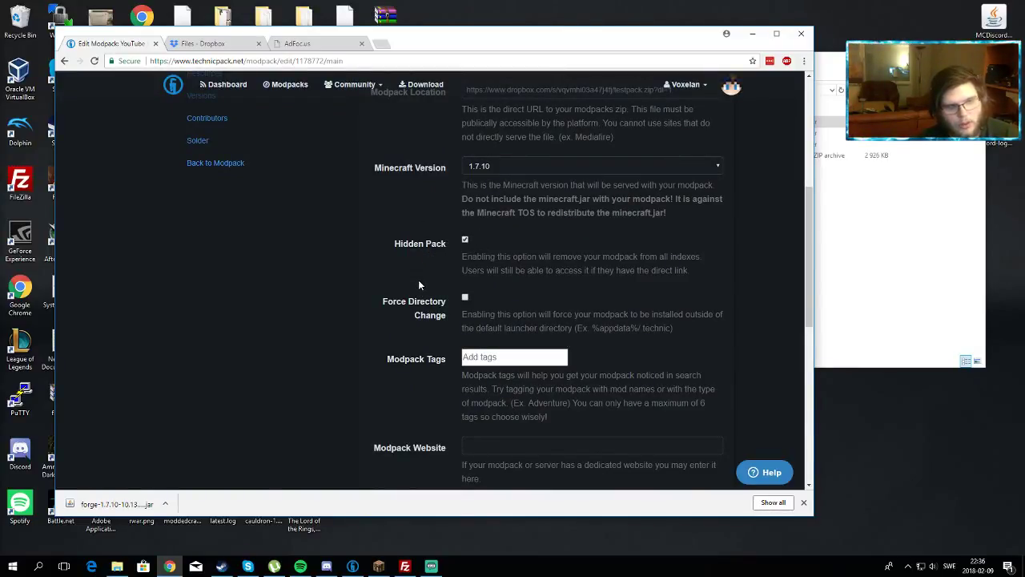
{"action": "scroll", "coordinate": [420, 285], "scroll_direction": "down", "scroll_amount": 1}
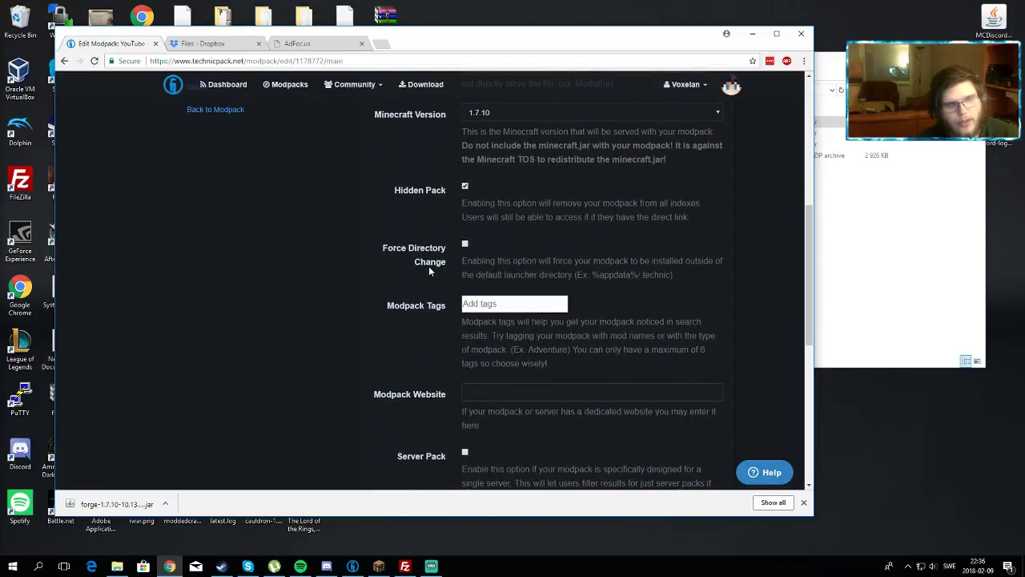
{"action": "left_click_drag", "start_coordinate": [672, 275], "coordinate": [599, 275]}
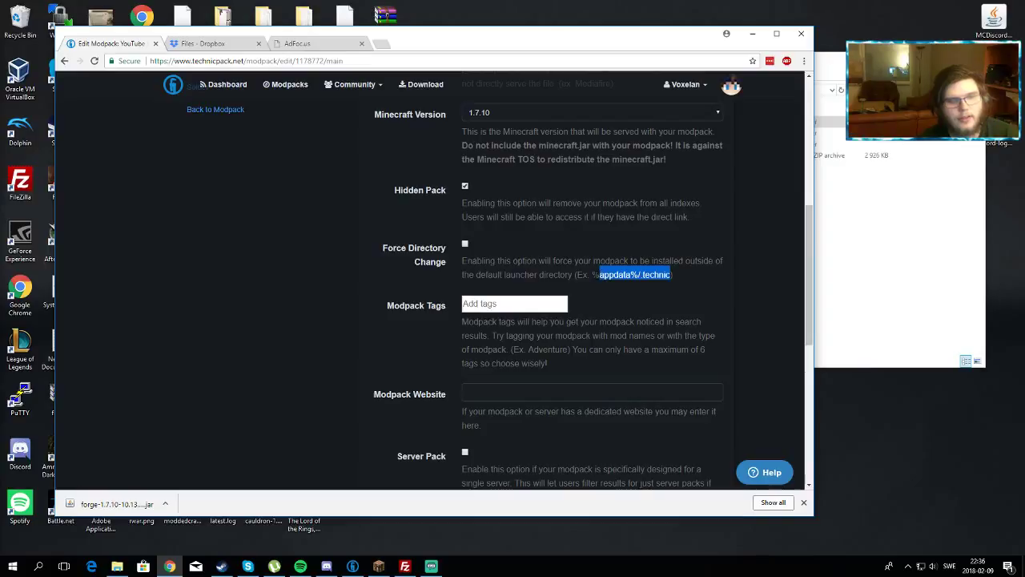
{"action": "left_click_drag", "start_coordinate": [679, 275], "coordinate": [591, 275]}
{"action": "left_click_drag", "start_coordinate": [672, 275], "coordinate": [591, 275]}
{"action": "left_click", "coordinate": [591, 275]}
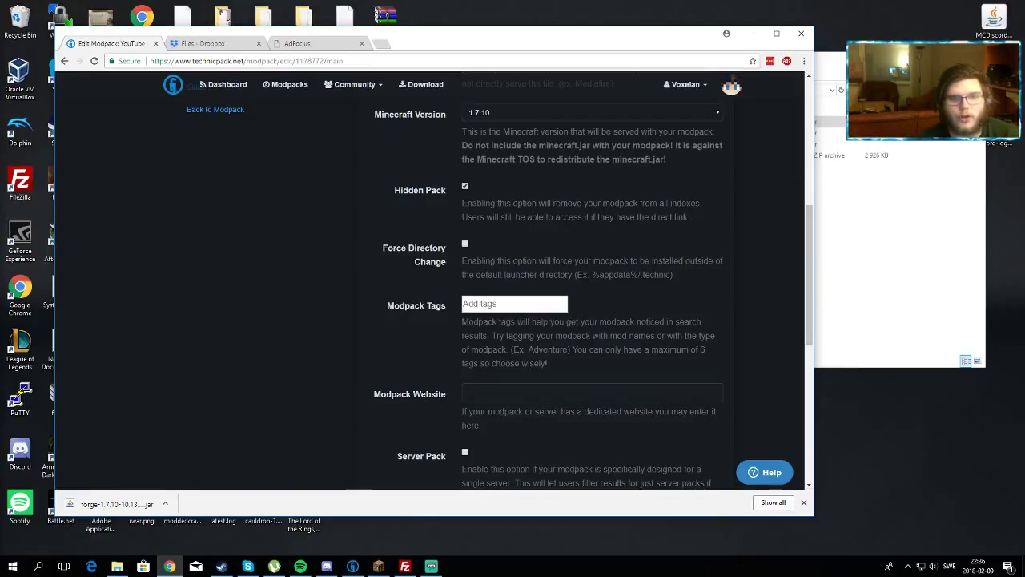
Examine the remaining modpack options, from Modpack Tags, Modpack Website and Server Package through to Discord Server ID
{"action": "scroll", "coordinate": [595, 288], "scroll_direction": "down", "scroll_amount": 1}
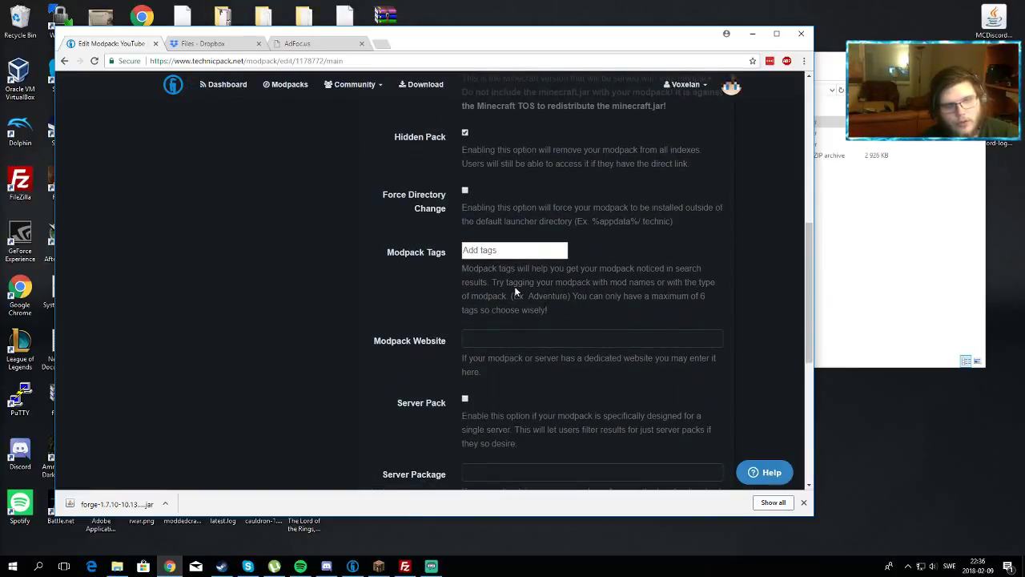
{"action": "left_click_drag", "start_coordinate": [521, 265], "coordinate": [452, 261]}
{"action": "left_click", "coordinate": [523, 265]}
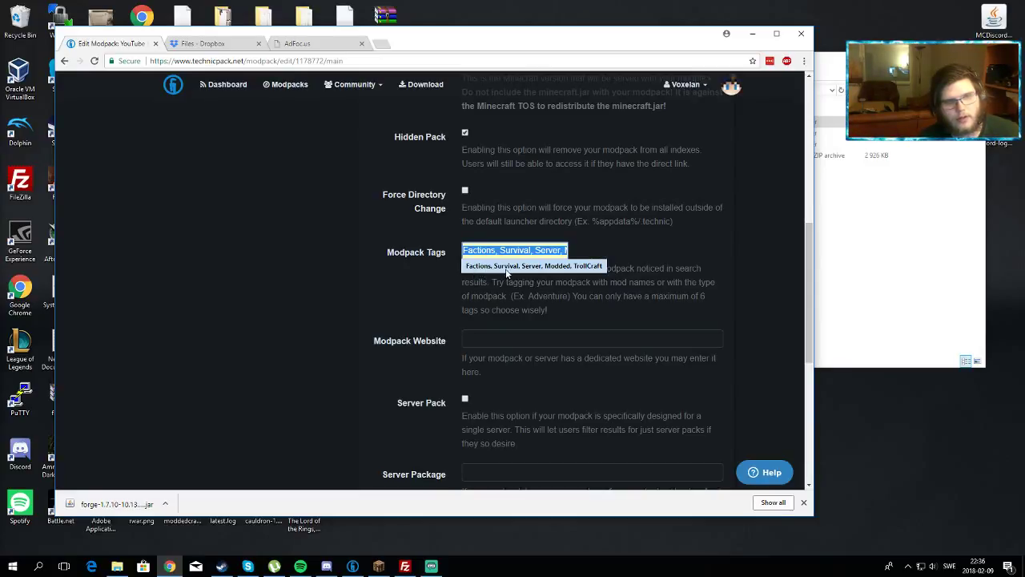
{"action": "left_click", "coordinate": [593, 255]}
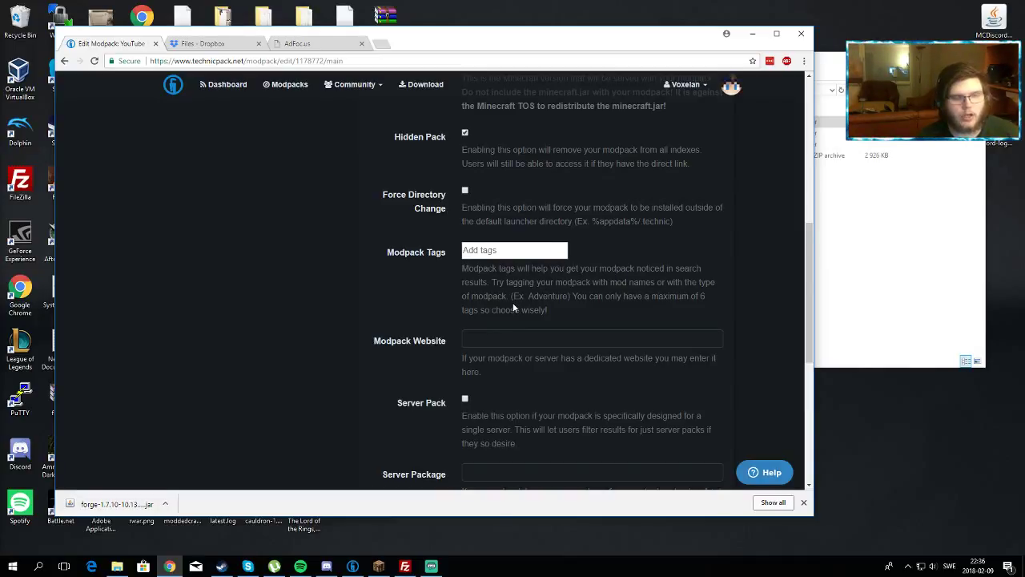
{"action": "scroll", "coordinate": [513, 307], "scroll_direction": "down", "scroll_amount": 1}
{"action": "left_click", "coordinate": [490, 292]}
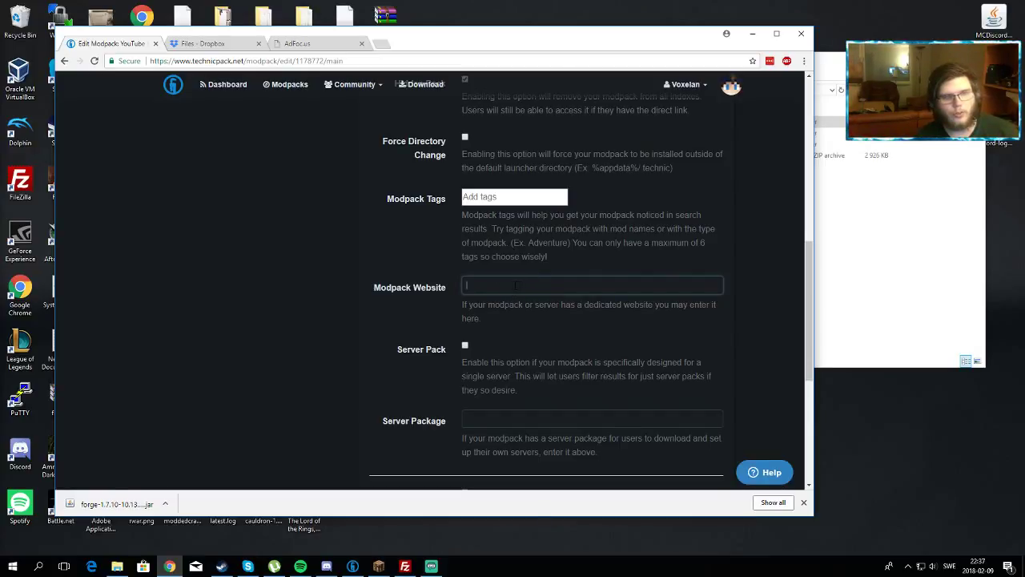
{"action": "scroll", "coordinate": [515, 285], "scroll_direction": "down", "scroll_amount": 2}
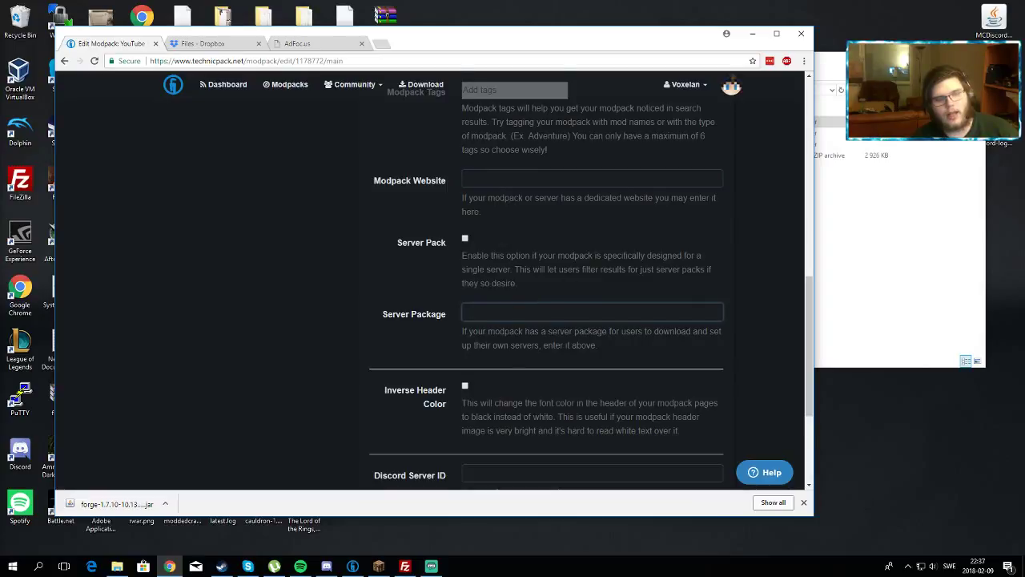
{"action": "scroll", "coordinate": [614, 202], "scroll_direction": "up", "scroll_amount": 4}
{"action": "scroll", "coordinate": [592, 280], "scroll_direction": "down", "scroll_amount": 5}
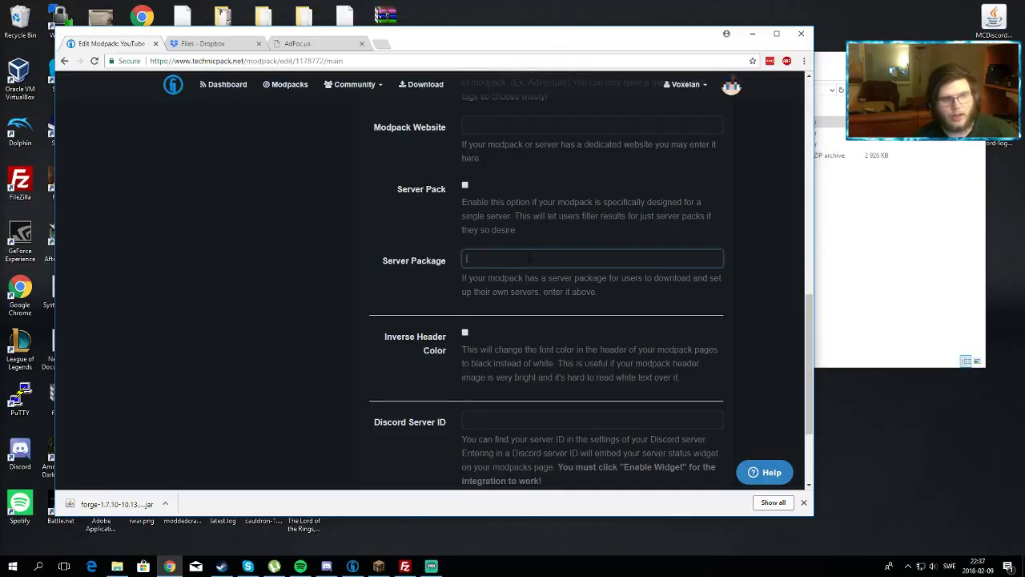
{"action": "scroll", "coordinate": [529, 258], "scroll_direction": "down", "scroll_amount": 2}
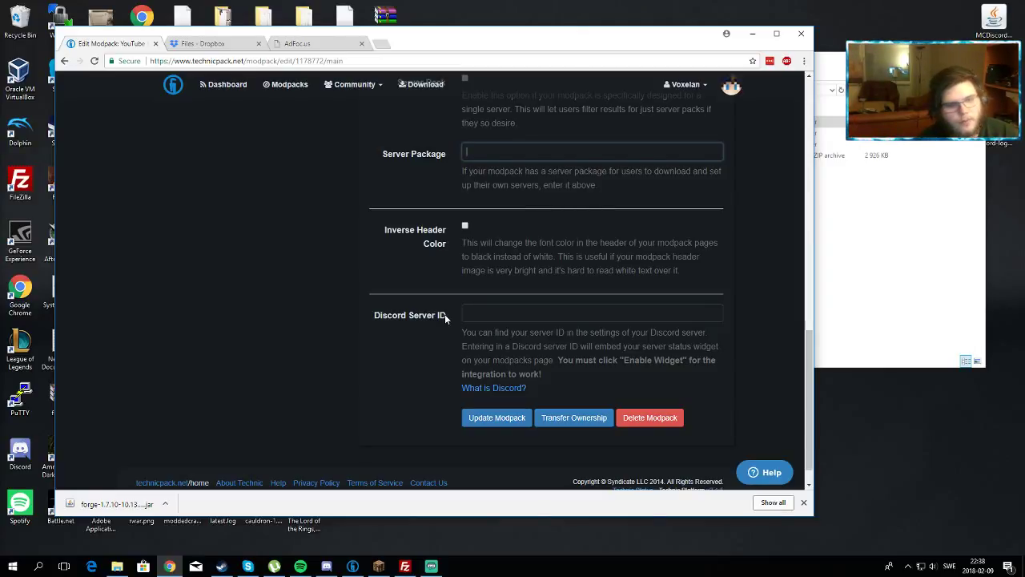
Switch to Discord and open the League of Failers server
{"action": "left_click", "coordinate": [326, 565]}
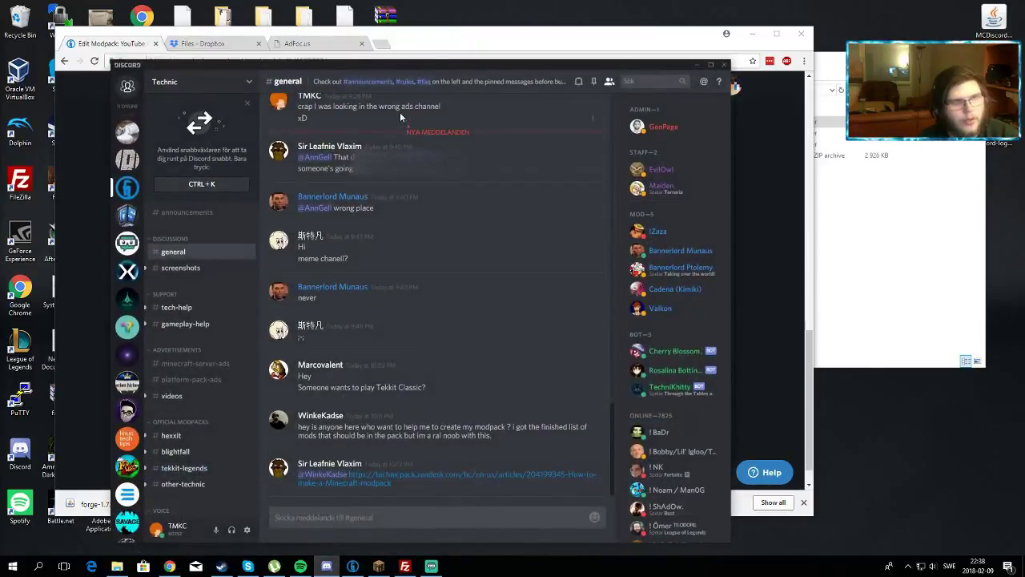
{"action": "left_click_drag", "start_coordinate": [408, 65], "coordinate": [495, 36]}
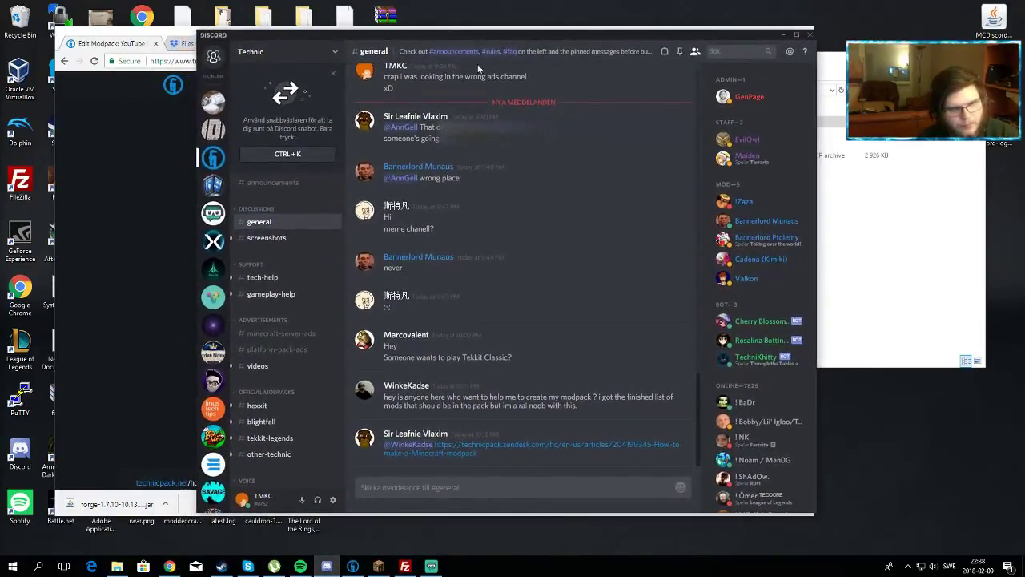
{"action": "left_click", "coordinate": [333, 500]}
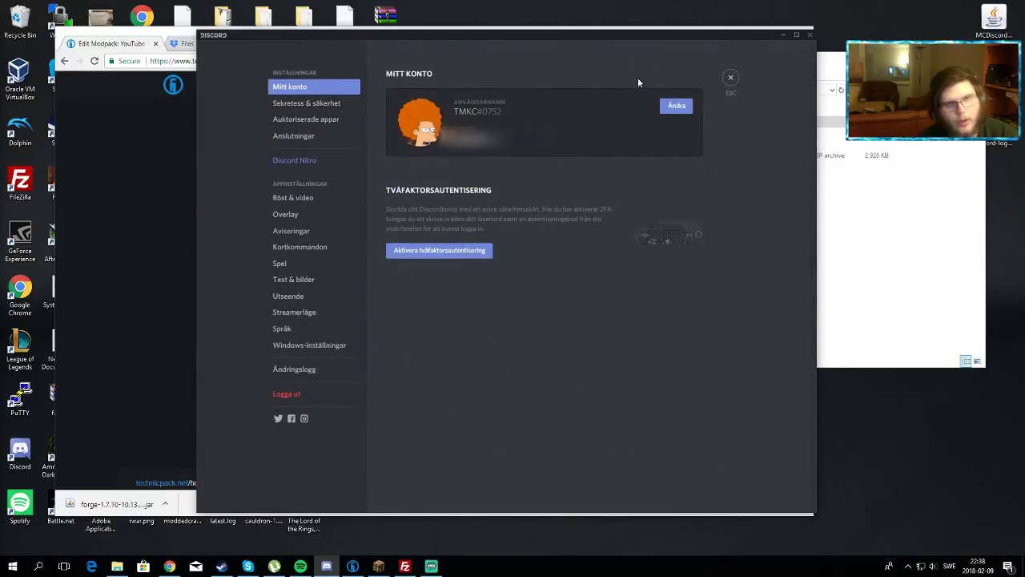
{"action": "left_click", "coordinate": [731, 77]}
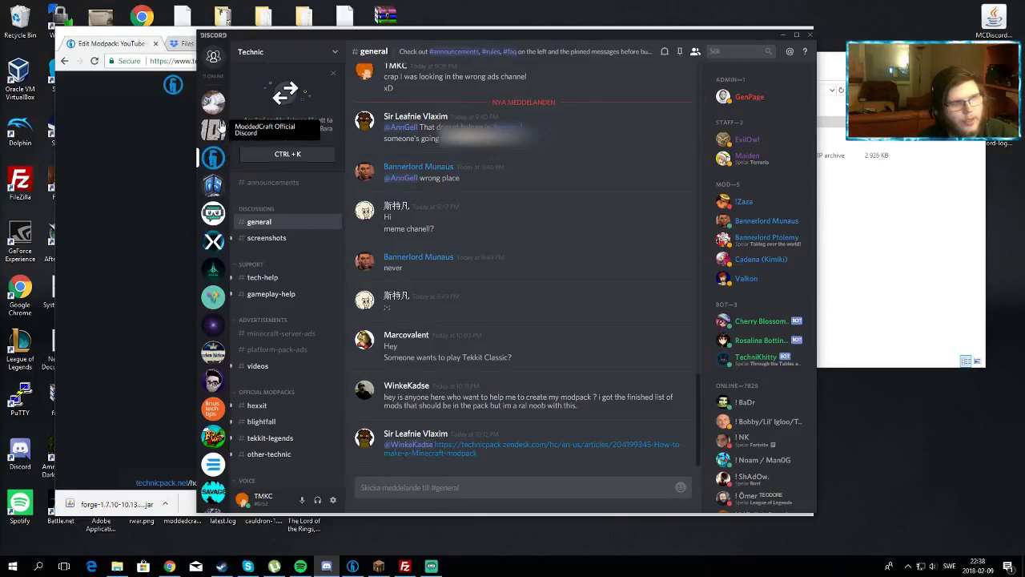
{"action": "scroll", "coordinate": [213, 353], "scroll_direction": "down", "scroll_amount": 3}
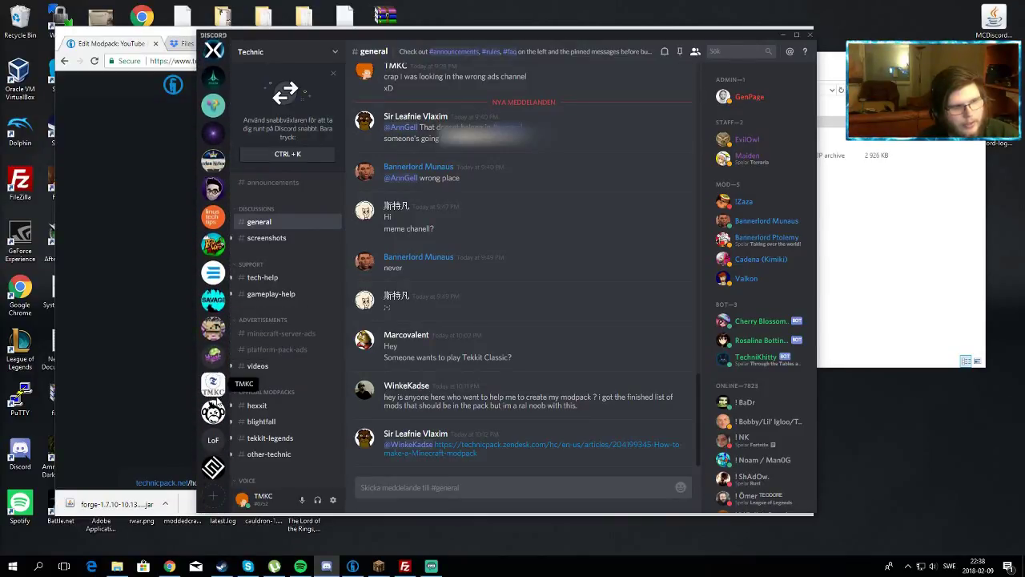
{"action": "left_click", "coordinate": [216, 446]}
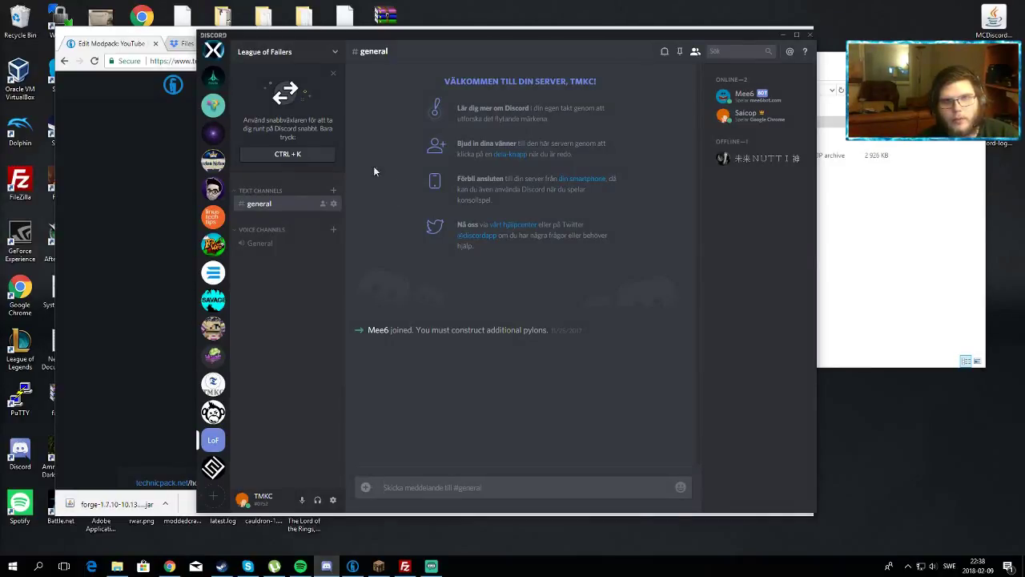
Open the Widget page in the League of Failers server settings
{"action": "left_click", "coordinate": [335, 51]}
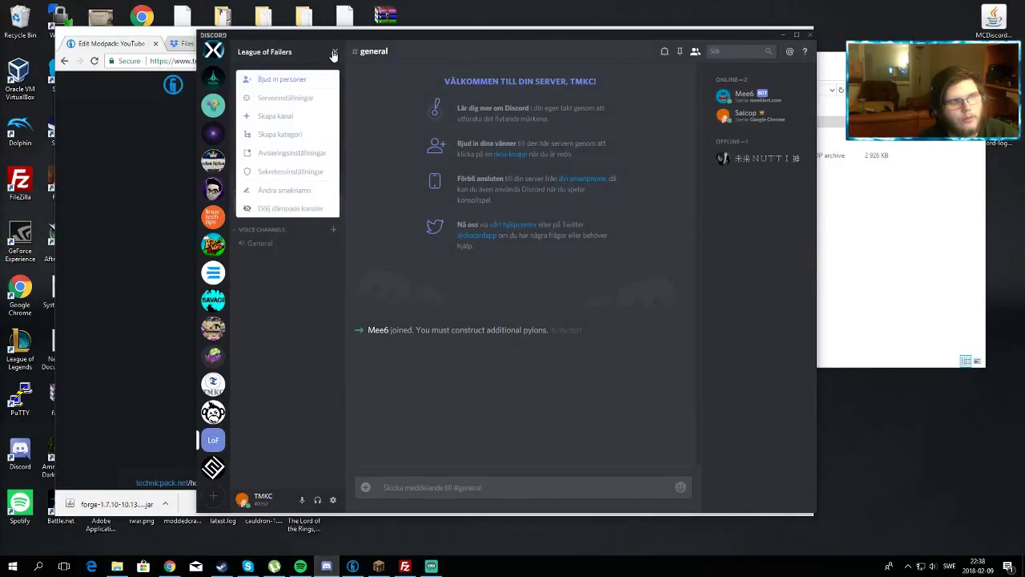
{"action": "left_click", "coordinate": [304, 181]}
{"action": "left_click", "coordinate": [617, 242]}
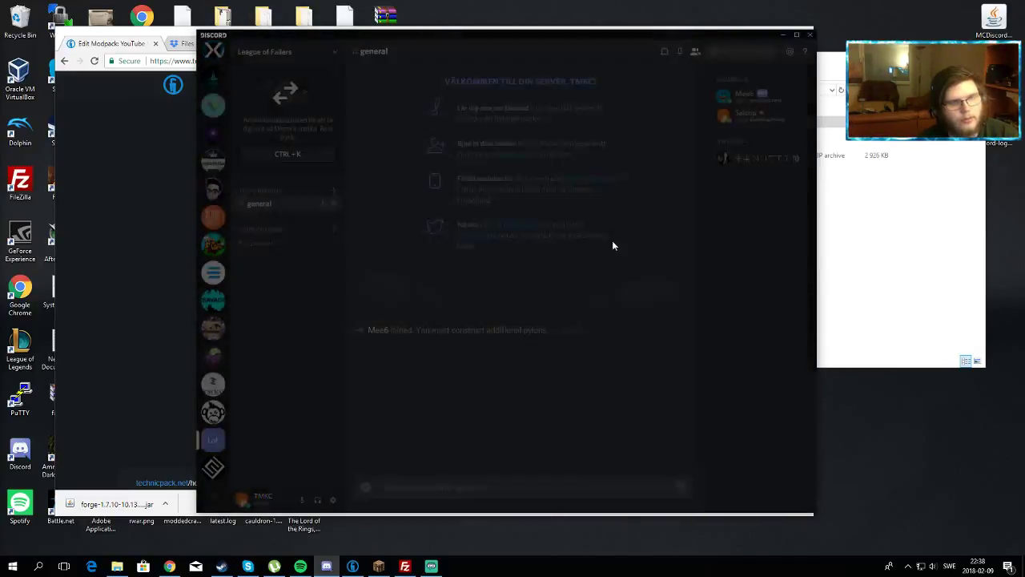
{"action": "left_click", "coordinate": [334, 54]}
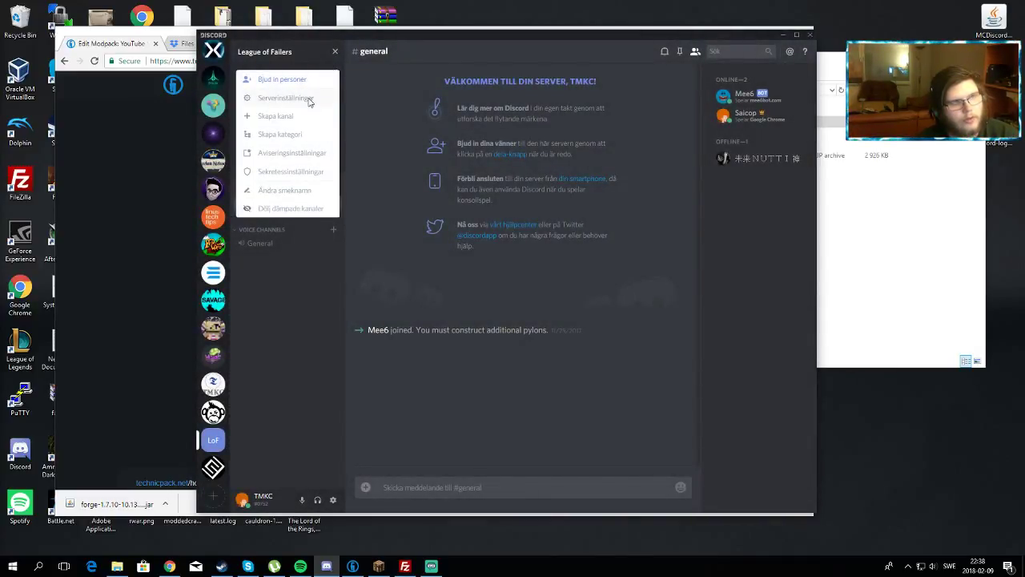
{"action": "left_click", "coordinate": [307, 99]}
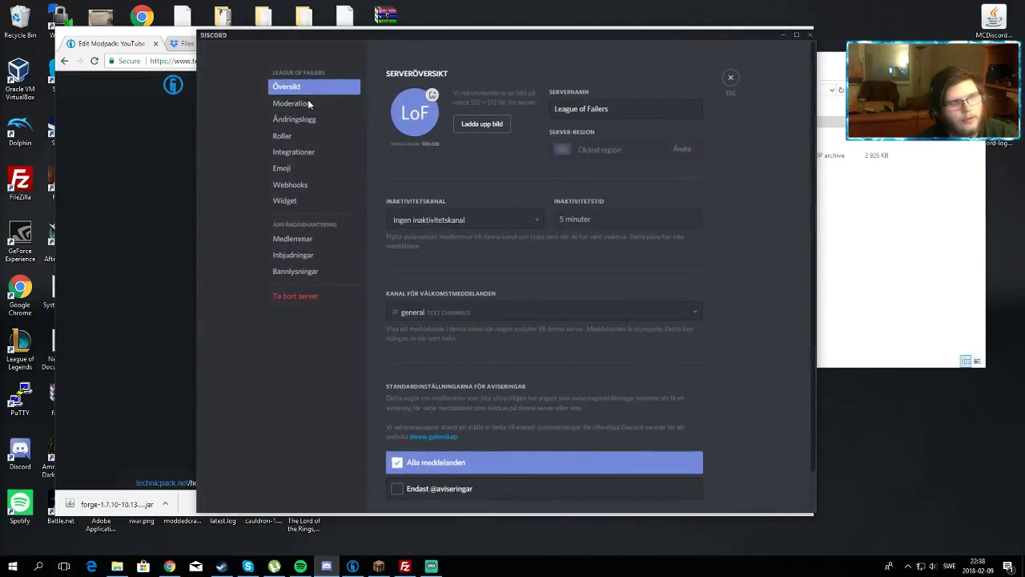
{"action": "left_click", "coordinate": [308, 201]}
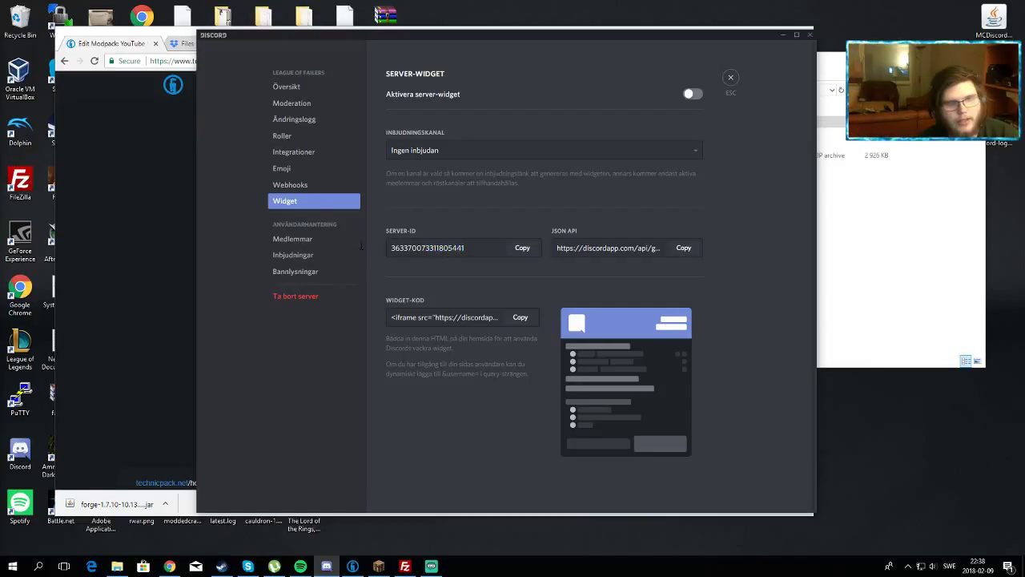
View the widget's invite channel choices without changing them and copy the server ID
{"action": "double_click", "coordinate": [439, 248]}
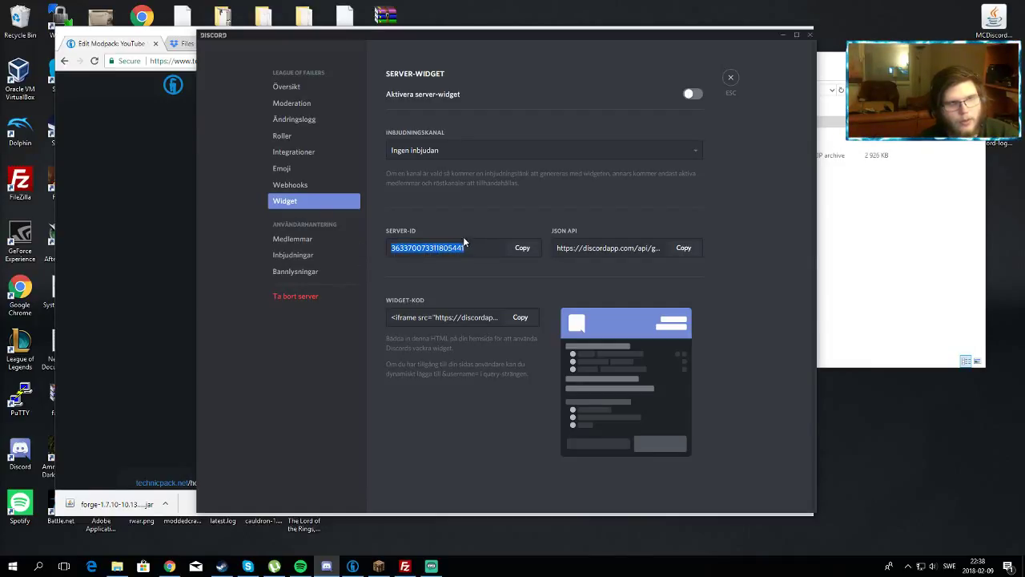
{"action": "left_click", "coordinate": [463, 149]}
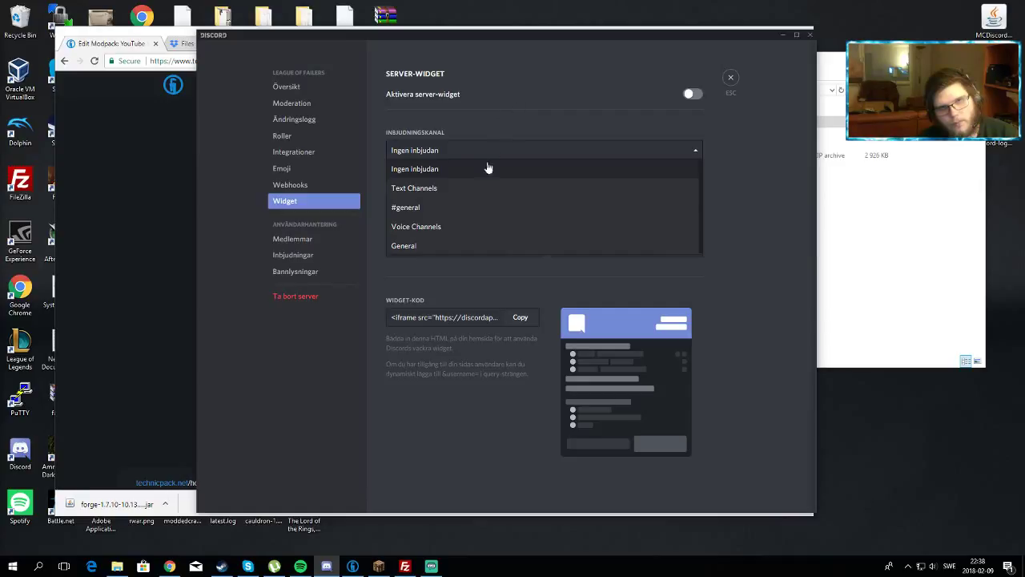
{"action": "left_click", "coordinate": [465, 117]}
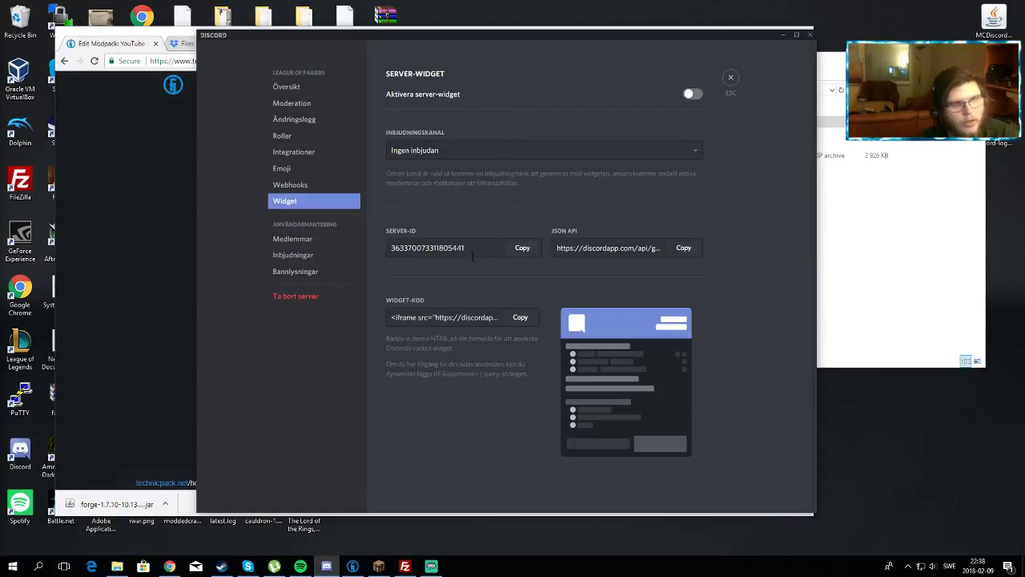
{"action": "left_click_drag", "start_coordinate": [478, 248], "coordinate": [390, 248]}
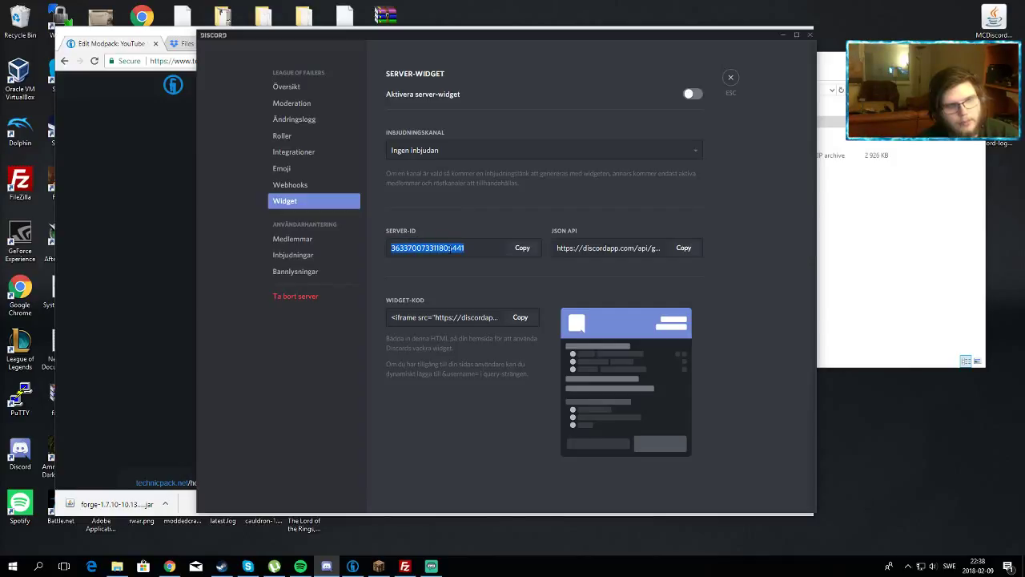
{"action": "left_click", "coordinate": [510, 262]}
{"action": "left_click", "coordinate": [520, 248]}
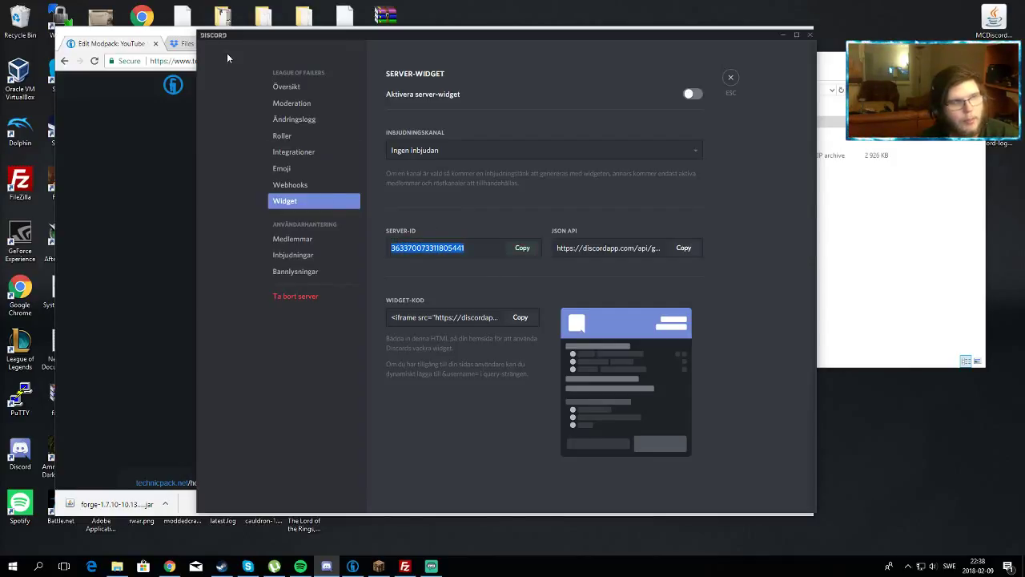
Return to the modpack settings in the browser and paste the copied ID as the Discord Server ID
{"action": "left_click", "coordinate": [190, 40]}
{"action": "right_click", "coordinate": [467, 313]}
{"action": "left_click", "coordinate": [501, 376]}
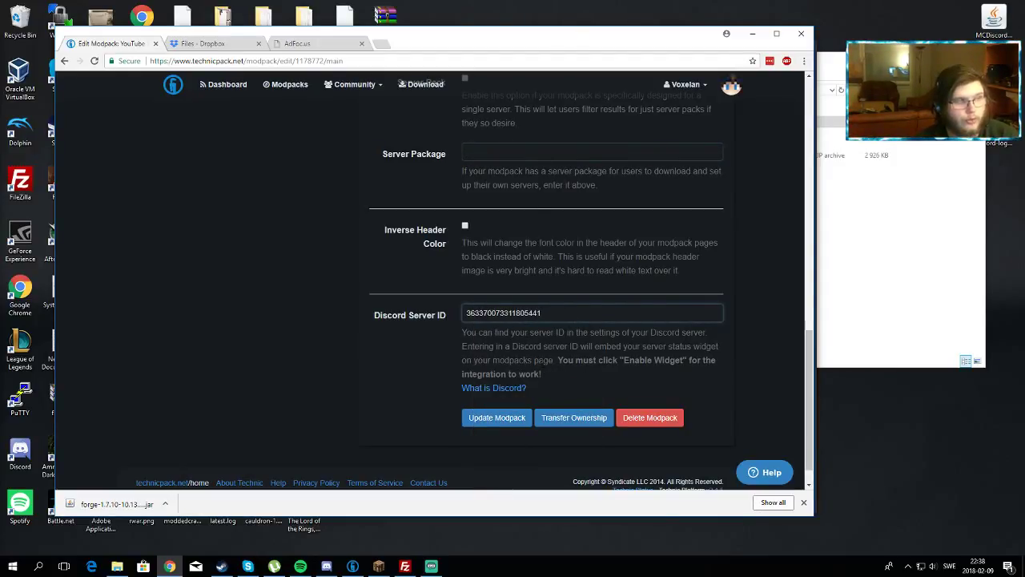
Look over the modpack settings, save them with Update Modpack and view the Discord widget on the modpack page
{"action": "scroll", "coordinate": [400, 308], "scroll_direction": "up", "scroll_amount": 10}
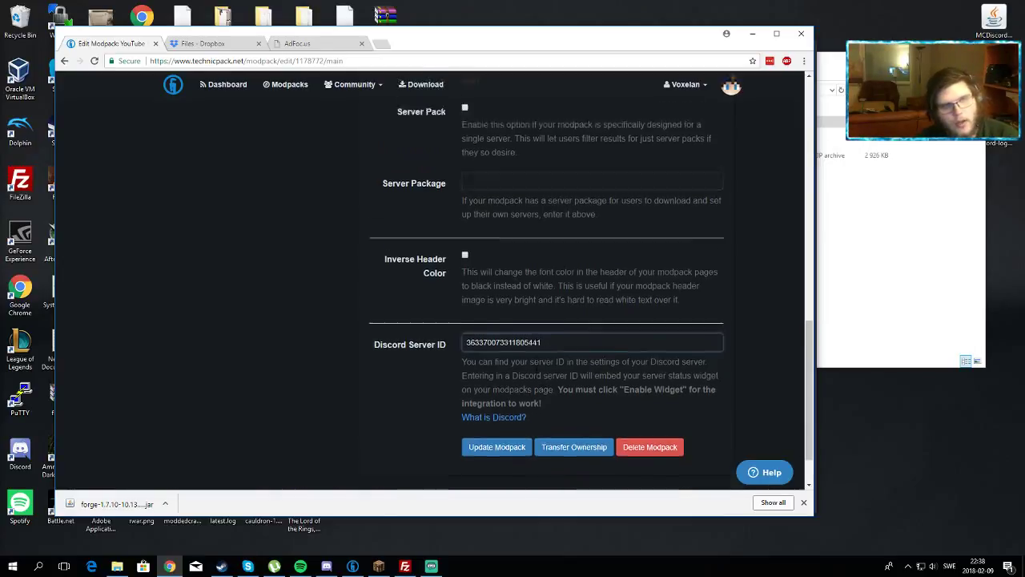
{"action": "scroll", "coordinate": [401, 308], "scroll_direction": "up", "scroll_amount": 5}
{"action": "scroll", "coordinate": [400, 308], "scroll_direction": "down", "scroll_amount": 15}
{"action": "left_click", "coordinate": [493, 390]}
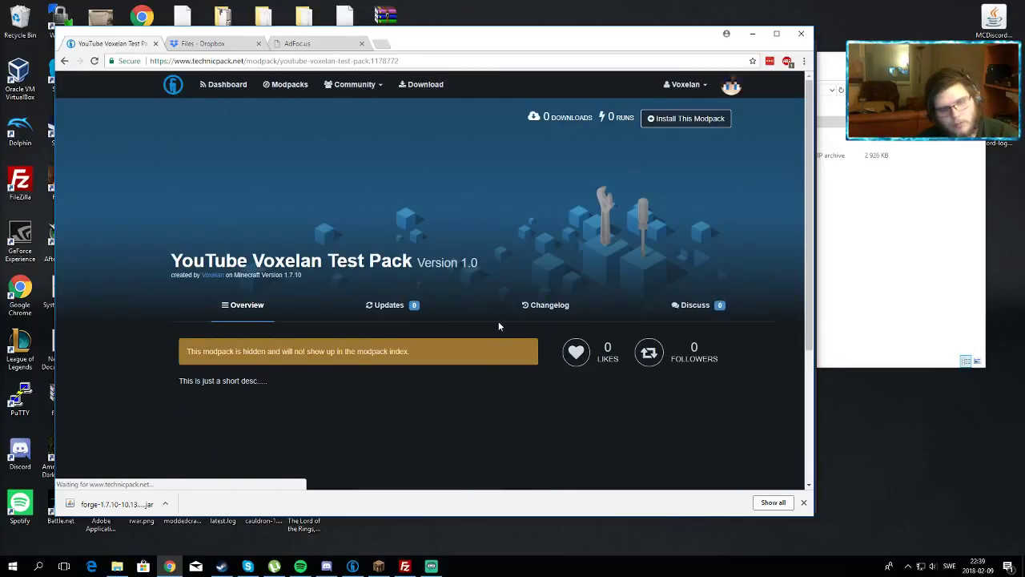
{"action": "scroll", "coordinate": [500, 325], "scroll_direction": "down", "scroll_amount": 3}
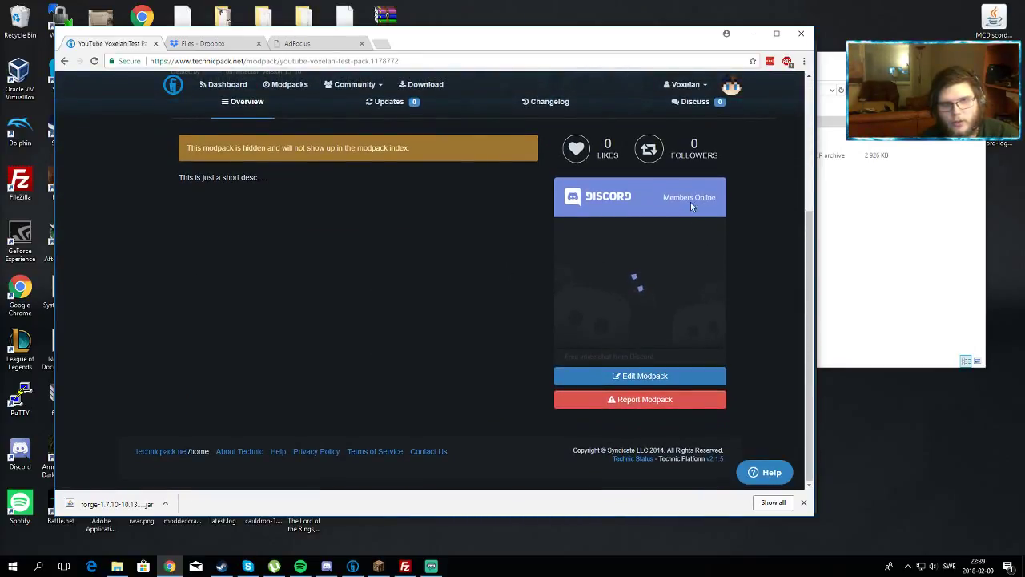